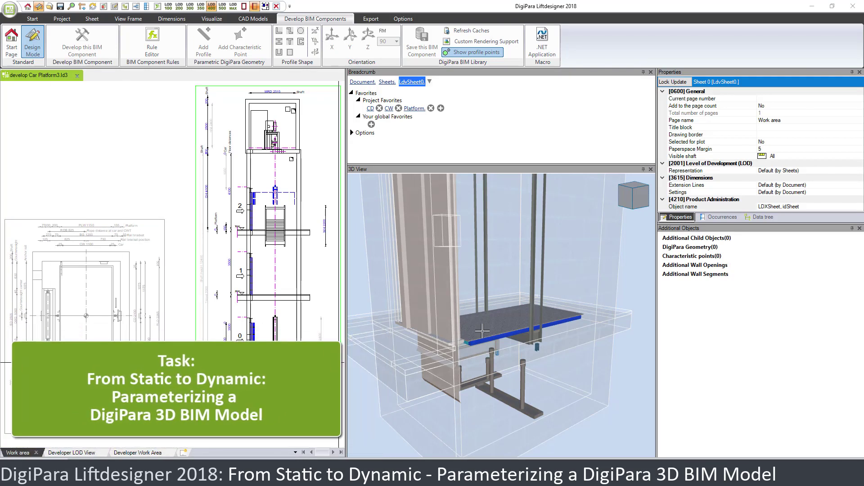
Turn off the platform's isolation and flooring in Selected Product Options, then view the Developer Work Area sheet.
{"action": "left_click_drag", "start_coordinate": [368, 360], "coordinate": [444, 269]}
{"action": "scroll", "coordinate": [489, 295], "scroll_direction": "up", "scroll_amount": 4}
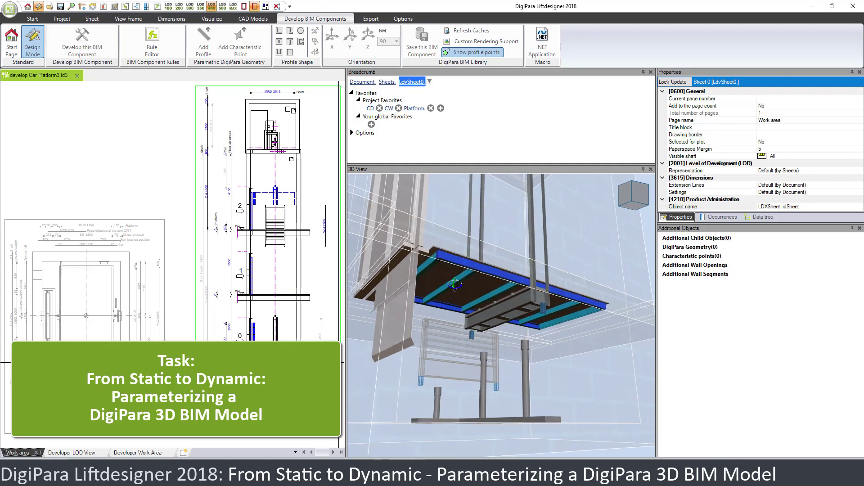
{"action": "left_click", "coordinate": [414, 109]}
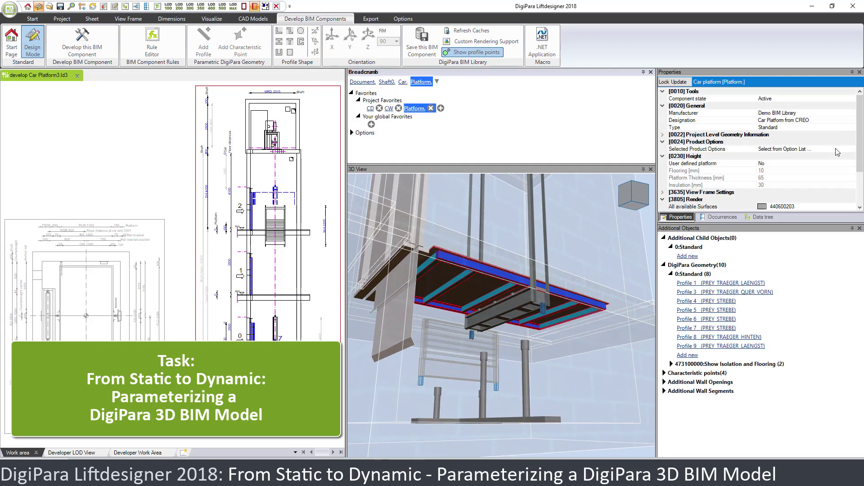
{"action": "left_click", "coordinate": [833, 149]}
{"action": "left_click", "coordinate": [852, 149]}
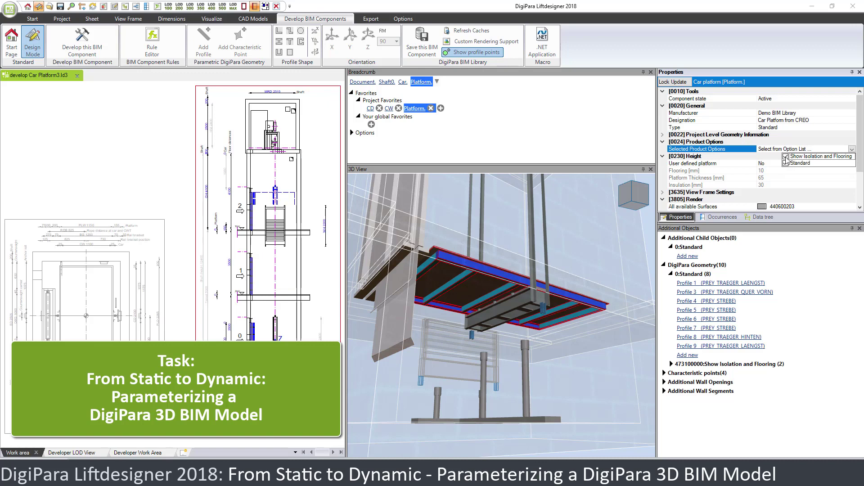
{"action": "left_click", "coordinate": [819, 191]}
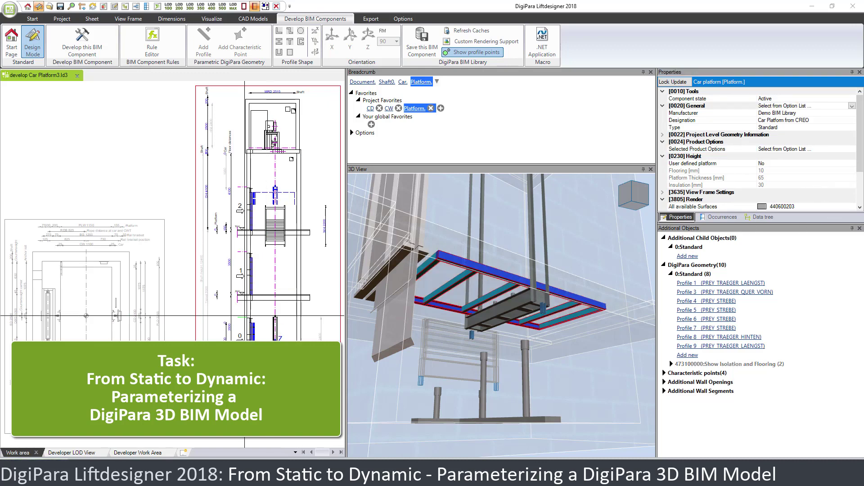
{"action": "left_click", "coordinate": [135, 453]}
{"action": "scroll", "coordinate": [236, 245], "scroll_direction": "up", "scroll_amount": 10}
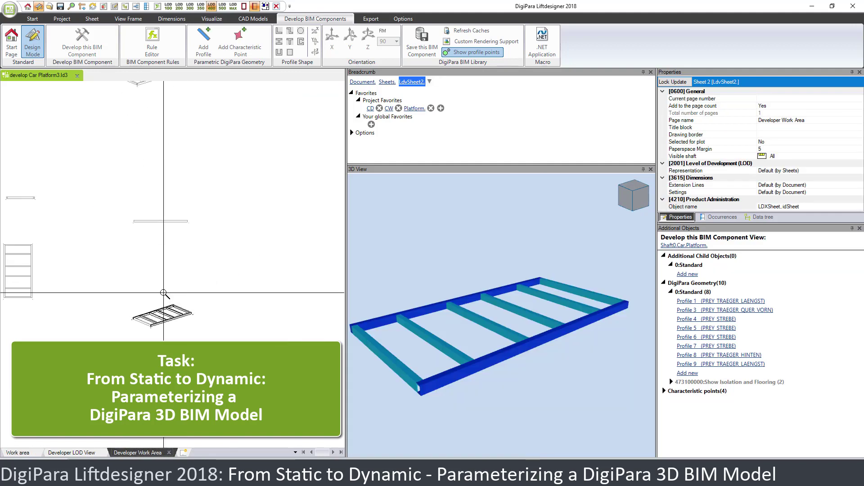
Select the right long beam Profile 1 (PREY_TRAEGER_LAENGST), a 2090 × 42 × 65 mm U-beam.
{"action": "scroll", "coordinate": [219, 288], "scroll_direction": "down", "scroll_amount": 3}
{"action": "left_click", "coordinate": [186, 274]}
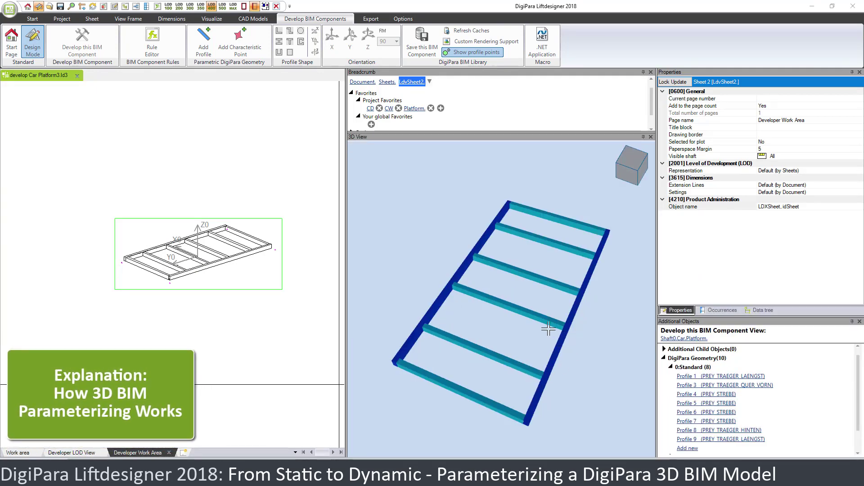
{"action": "left_click", "coordinate": [557, 356]}
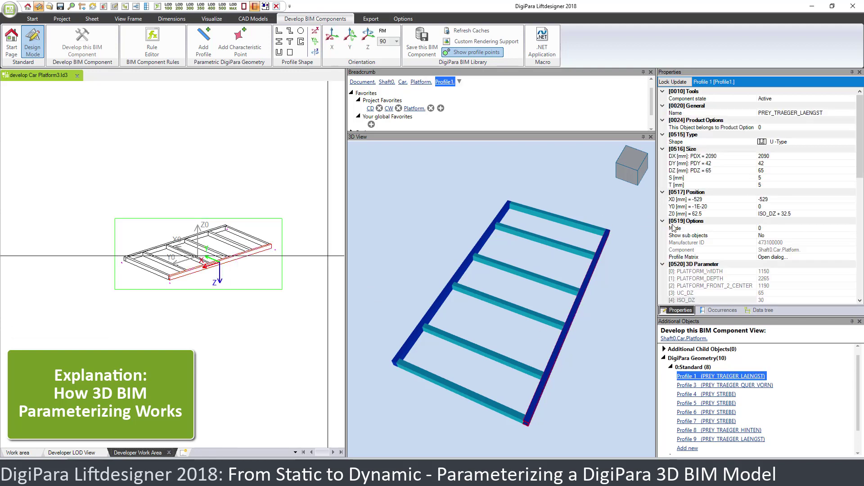
{"action": "left_click", "coordinate": [781, 156]}
{"action": "left_click", "coordinate": [775, 163]}
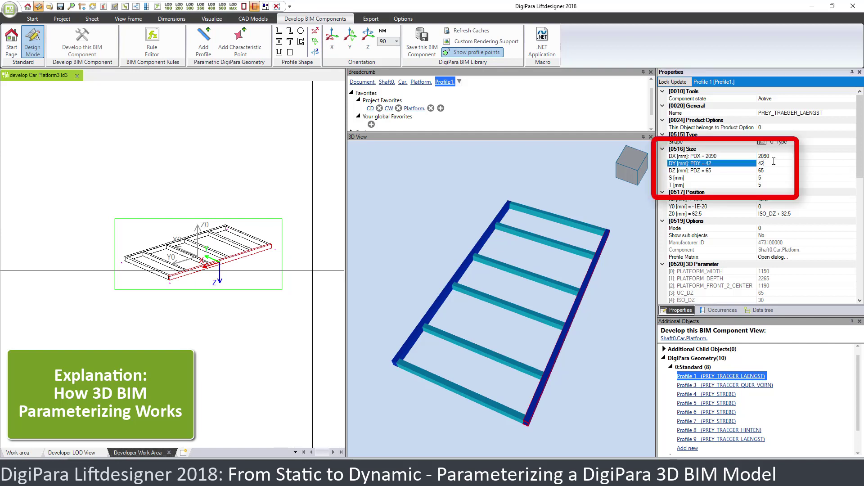
{"action": "left_click", "coordinate": [770, 170]}
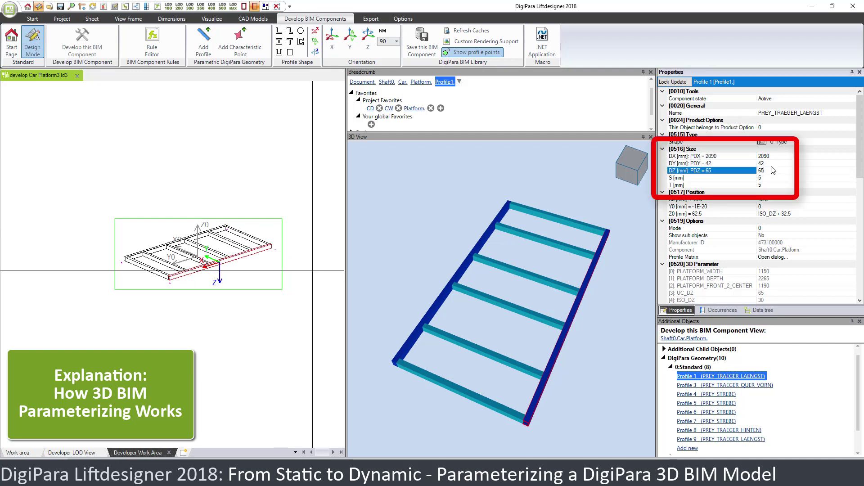
{"action": "left_click", "coordinate": [785, 199]}
{"action": "left_click", "coordinate": [788, 207]}
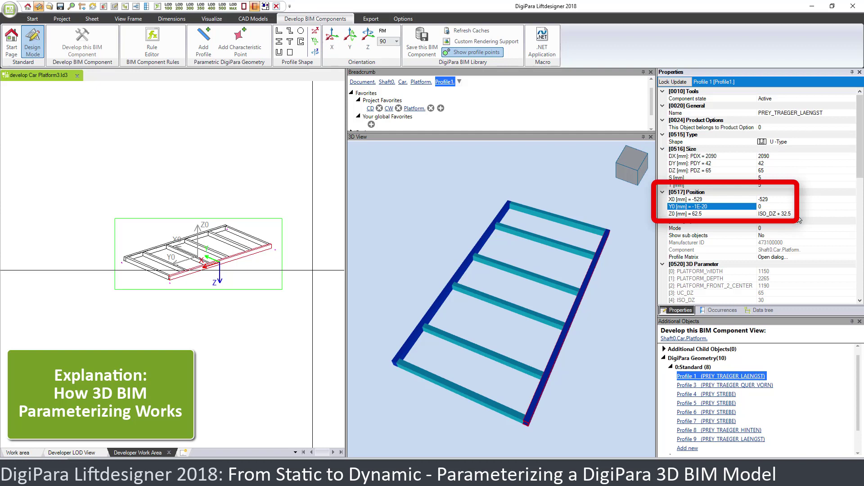
{"action": "left_click", "coordinate": [798, 214]}
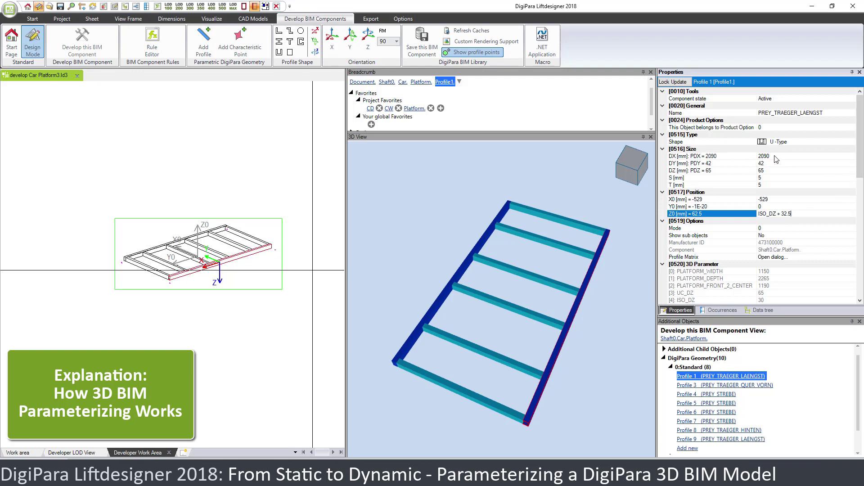
{"action": "left_click", "coordinate": [837, 157]}
{"action": "left_click_drag", "start_coordinate": [862, 156], "coordinate": [837, 207]}
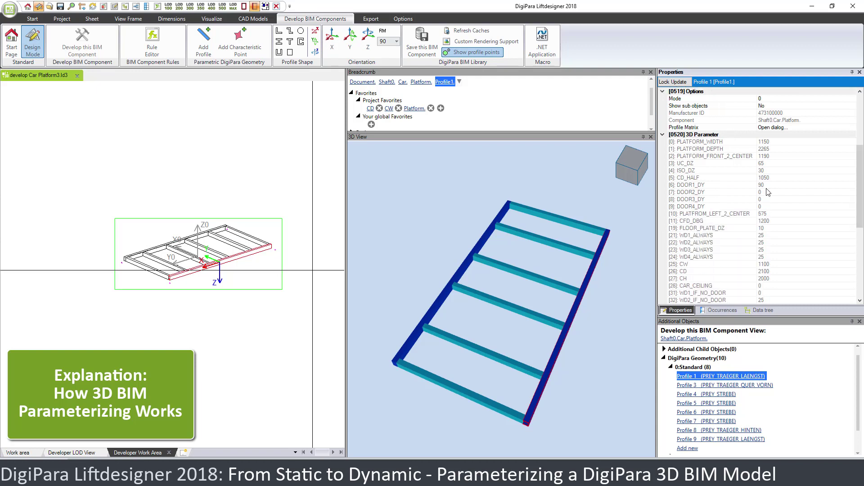
{"action": "left_click", "coordinate": [736, 163]}
{"action": "left_click", "coordinate": [700, 143]}
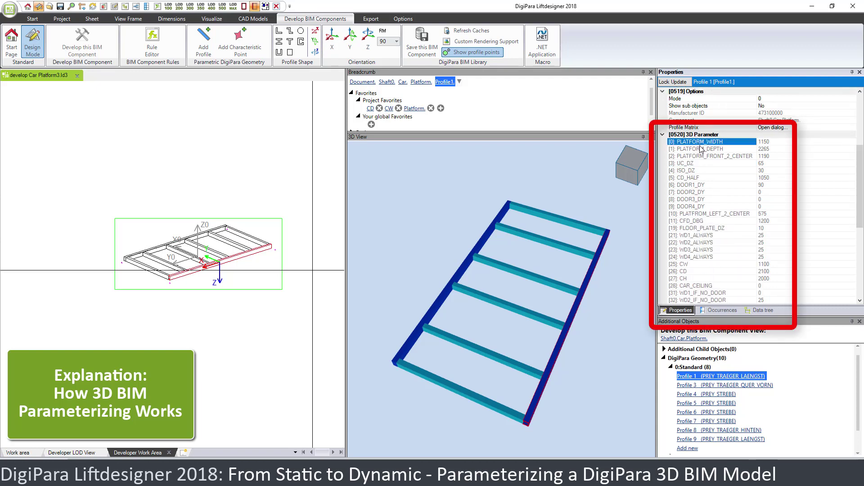
{"action": "left_click", "coordinate": [701, 151]}
{"action": "left_click", "coordinate": [702, 156]}
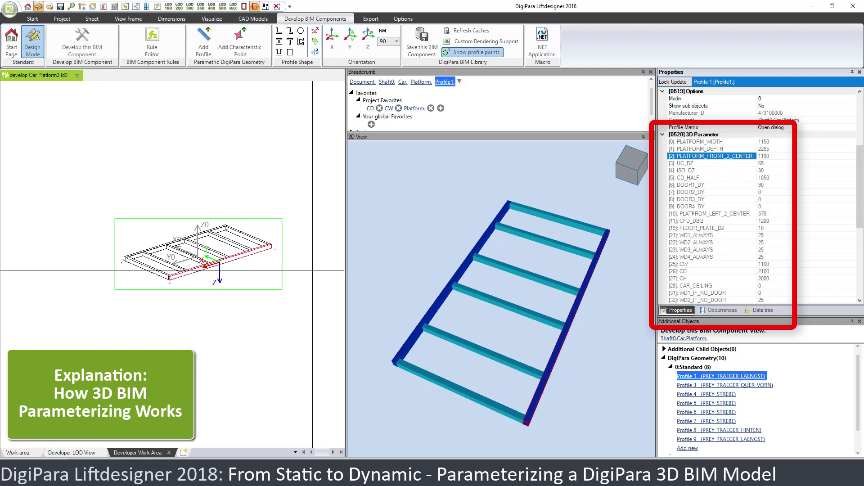
{"action": "left_click_drag", "start_coordinate": [861, 185], "coordinate": [861, 137]}
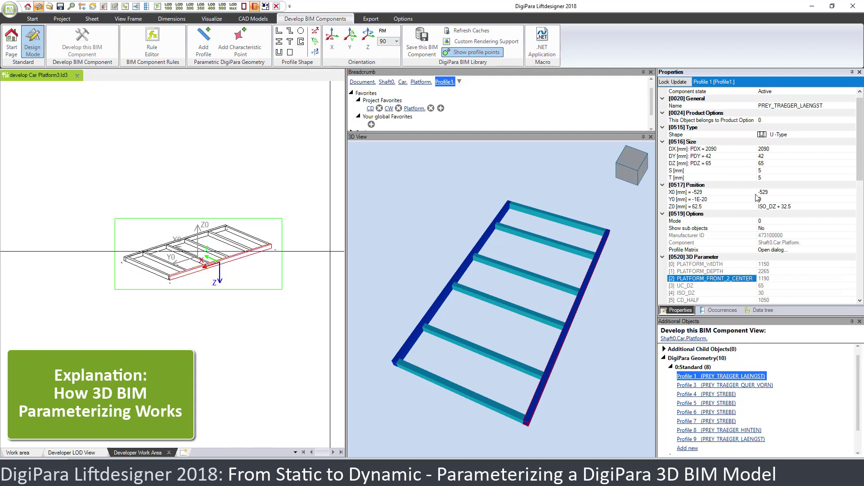
{"action": "left_click", "coordinate": [775, 149]}
Replace Profile 1's fixed 2090 DX length with -175 + PLATFORM_DEPTH, using PLATFORM_DEPTH 2265.
{"action": "double_click", "coordinate": [767, 149]}
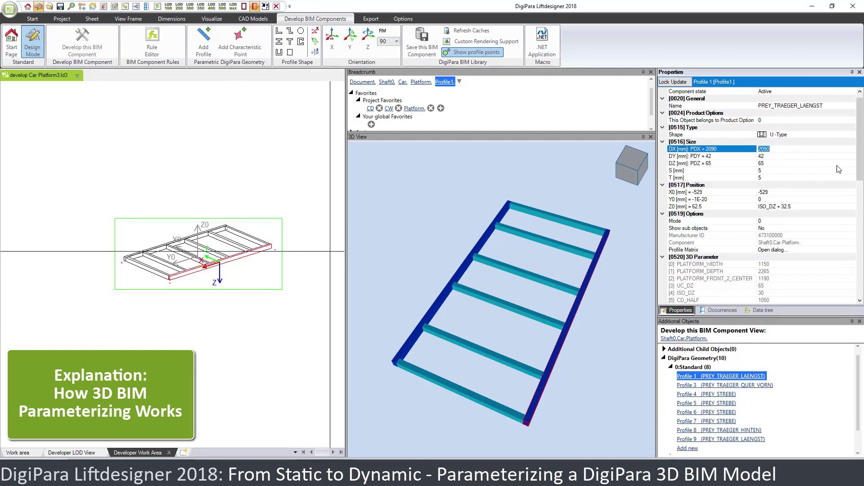
{"action": "scroll", "coordinate": [861, 166], "scroll_direction": "down", "scroll_amount": 1}
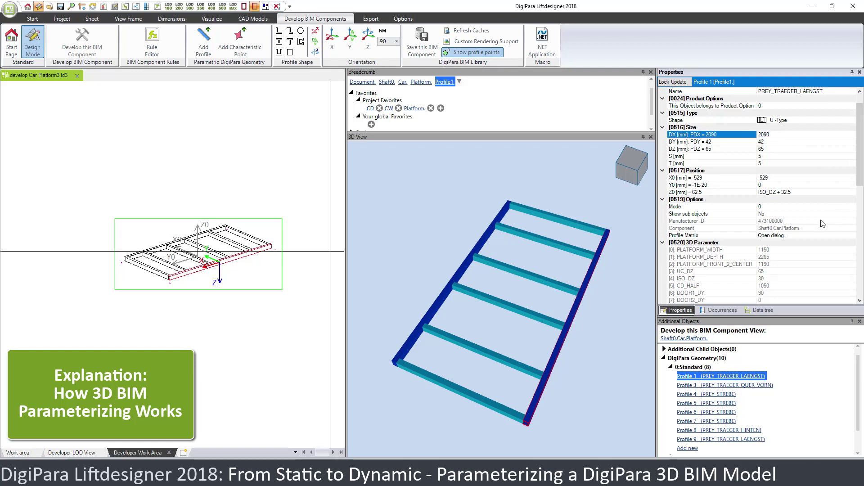
{"action": "left_click", "coordinate": [775, 257]}
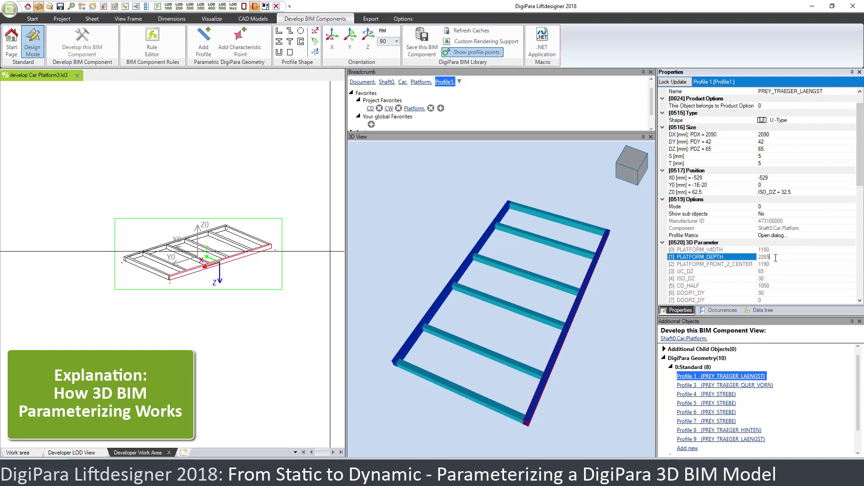
{"action": "left_click", "coordinate": [783, 135]}
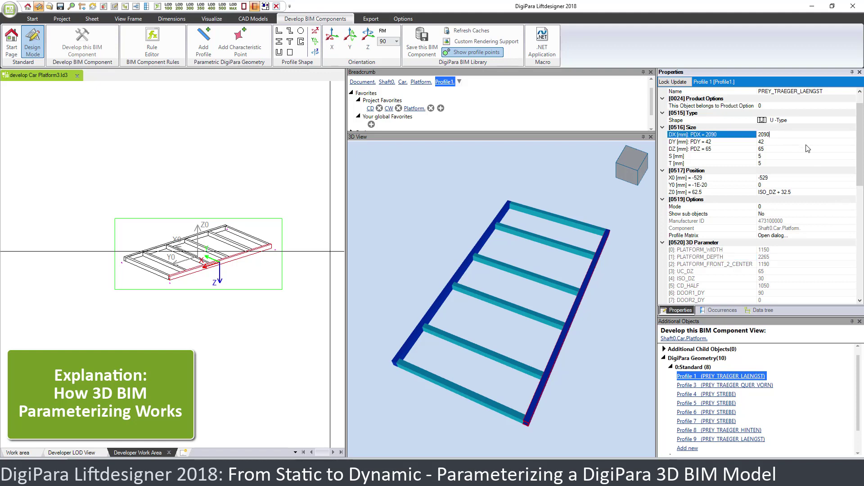
{"action": "type", "text": "+p1"}
{"action": "key", "text": "Return"}
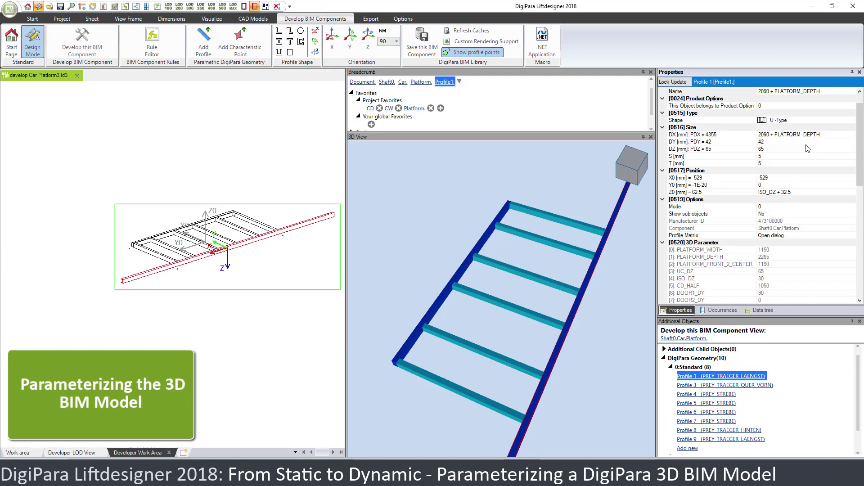
{"action": "left_click", "coordinate": [761, 135]}
{"action": "left_click_drag", "start_coordinate": [771, 134], "coordinate": [761, 133]}
{"action": "left_click", "coordinate": [830, 136]}
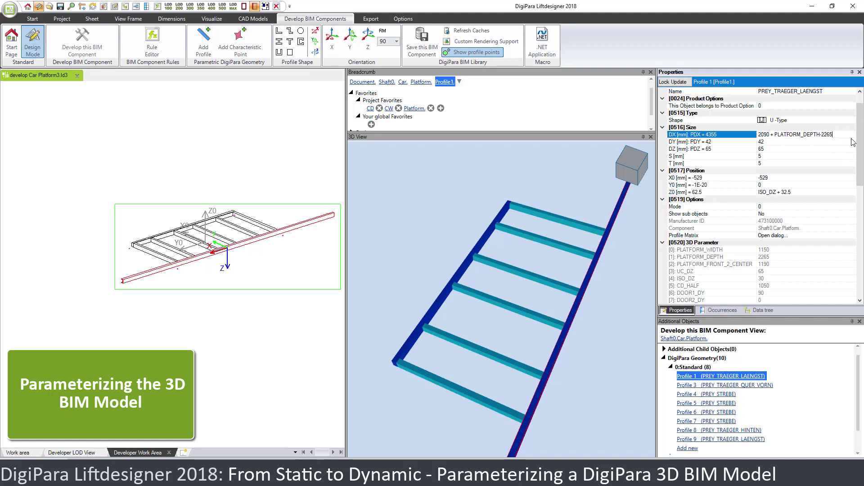
{"action": "key", "text": "Return"}
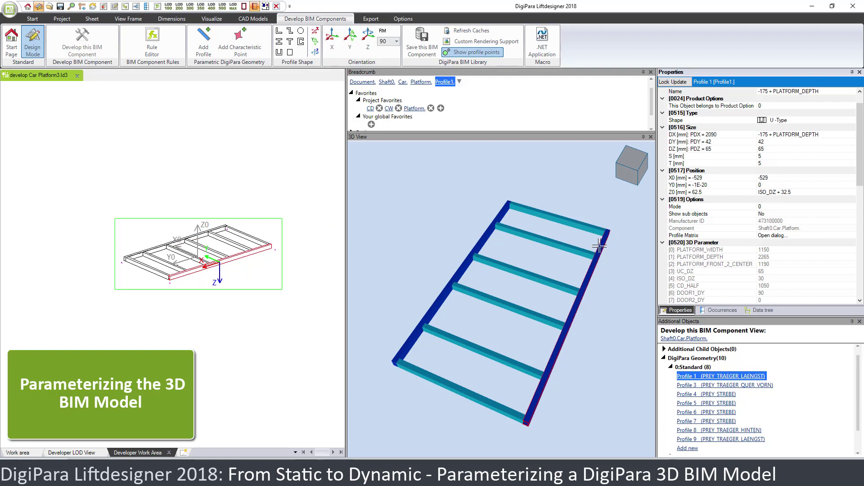
Set car depth CD to 3000 and inspect the lengthened frame.
{"action": "middle_click_drag", "start_coordinate": [545, 318], "coordinate": [536, 306]}
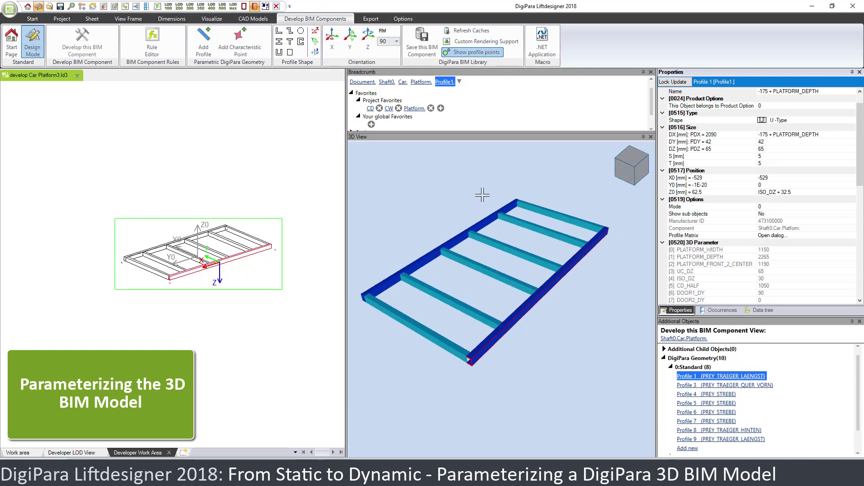
{"action": "left_click", "coordinate": [370, 110]}
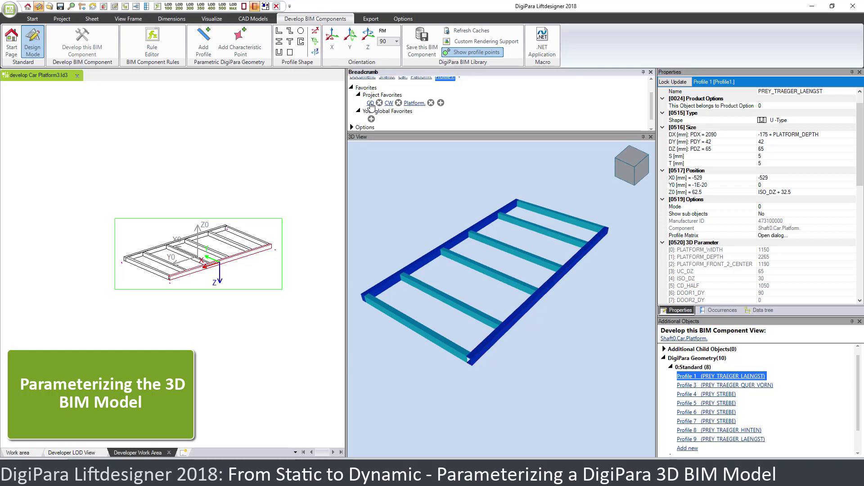
{"action": "left_click", "coordinate": [778, 99]}
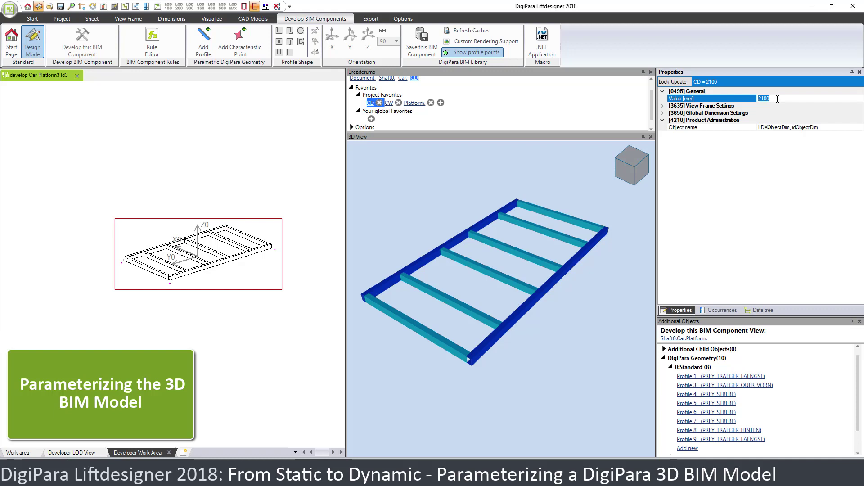
{"action": "type", "text": "3000"}
{"action": "key", "text": "Return"}
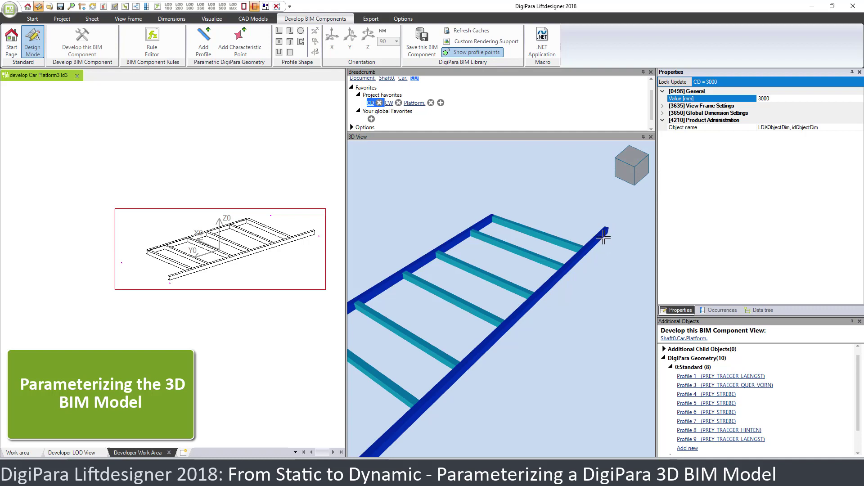
{"action": "left_click_drag", "start_coordinate": [508, 323], "coordinate": [504, 319]}
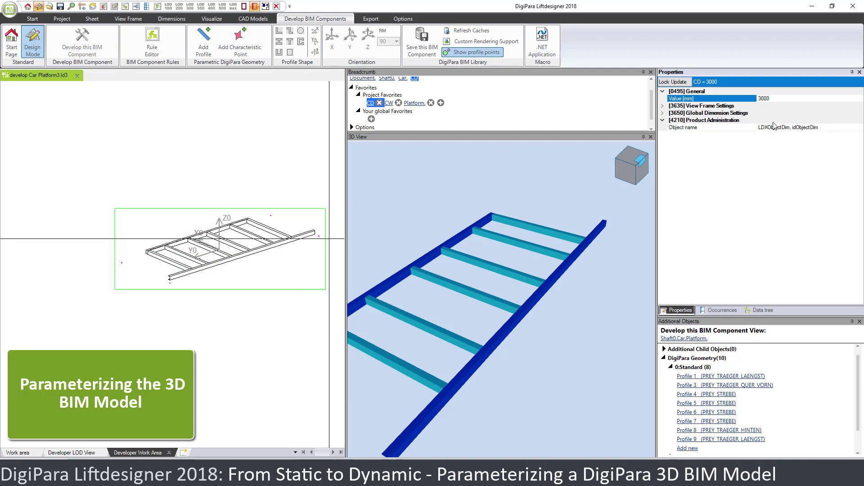
Restore car depth CD to 2100.
{"action": "left_click_drag", "start_coordinate": [767, 100], "coordinate": [755, 100]}
{"action": "type", "text": "2100"}
{"action": "key", "text": "Return"}
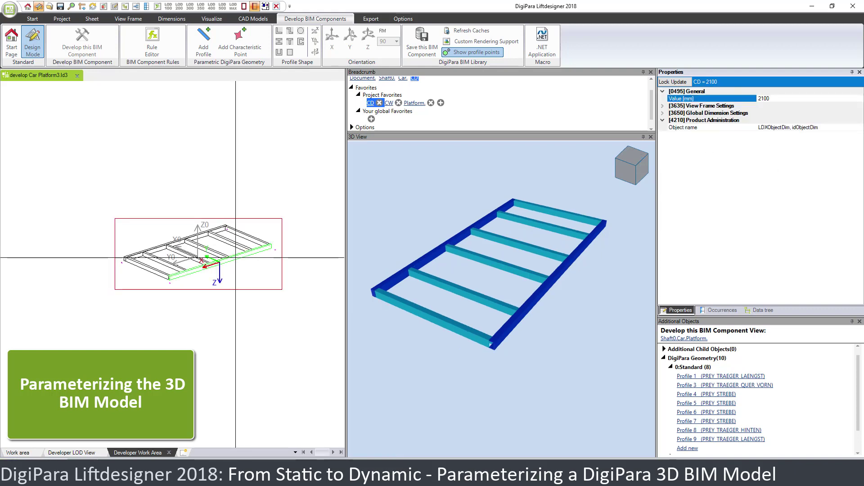
Make the left beam Profile 9's DX length -175 + PLATFORM_DEPTH.
{"action": "left_click", "coordinate": [569, 269]}
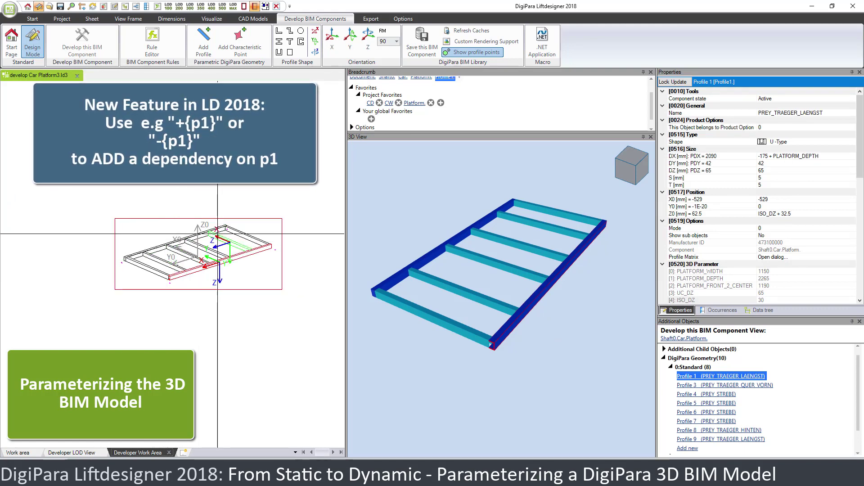
{"action": "left_click", "coordinate": [445, 259]}
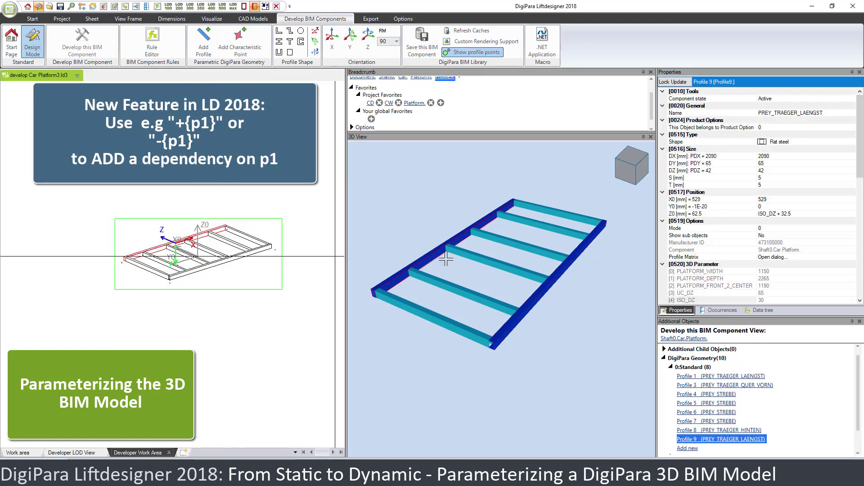
{"action": "left_click", "coordinate": [783, 157]}
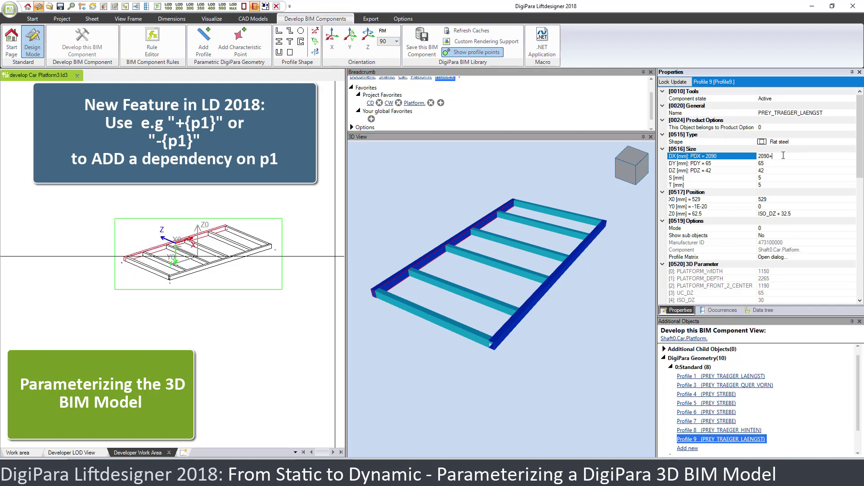
{"action": "type", "text": "+{p1"}
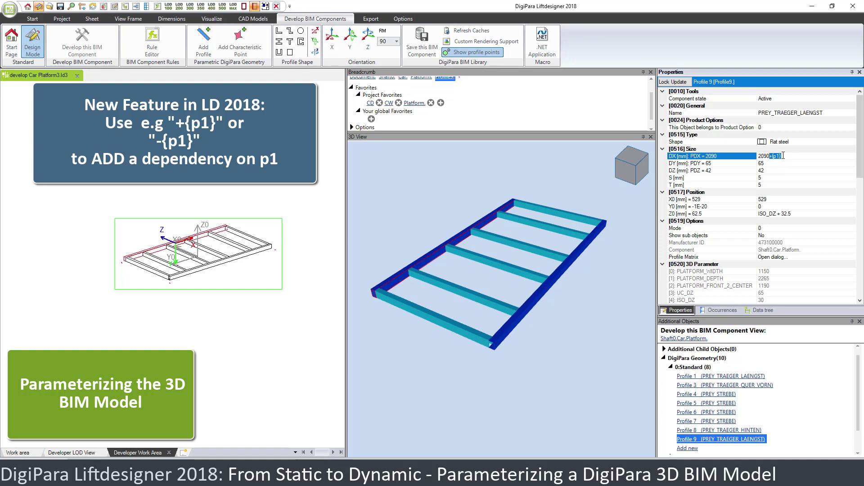
{"action": "left_click", "coordinate": [787, 157]}
{"action": "key", "text": "Return"}
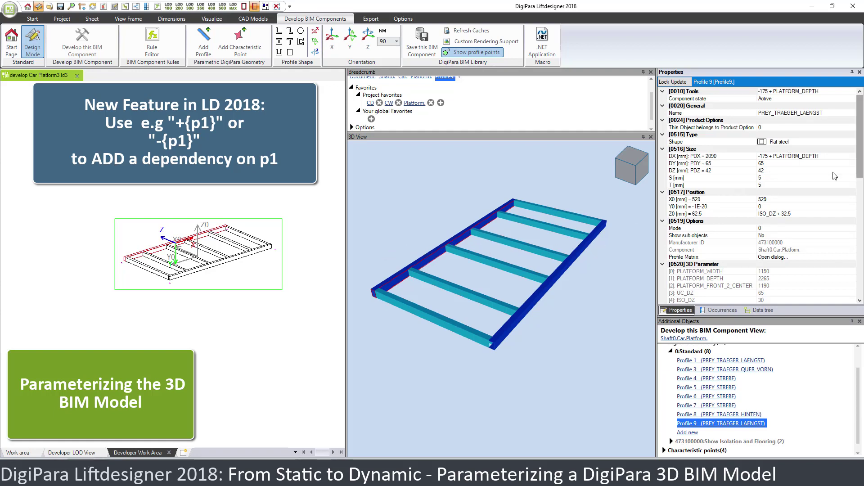
Check Profile 9's DX formula and DY value, then reselect the right beam Profile 1.
{"action": "left_click", "coordinate": [827, 157]}
{"action": "left_click", "coordinate": [826, 157]}
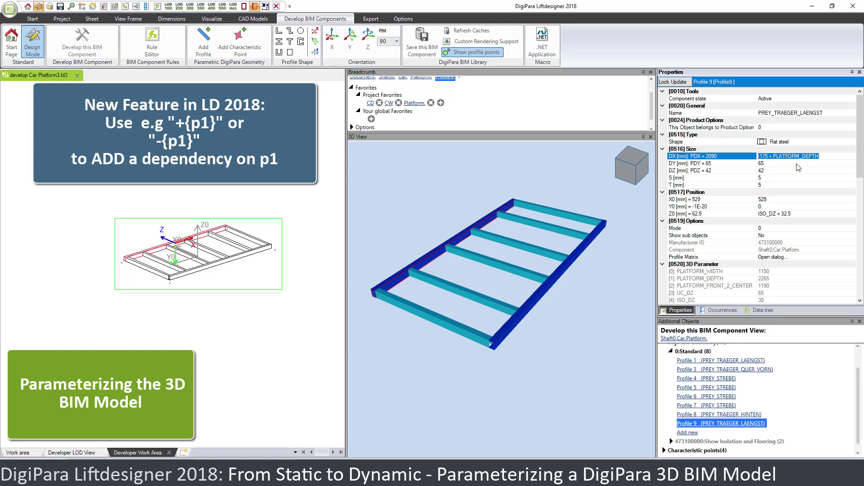
{"action": "left_click", "coordinate": [781, 164]}
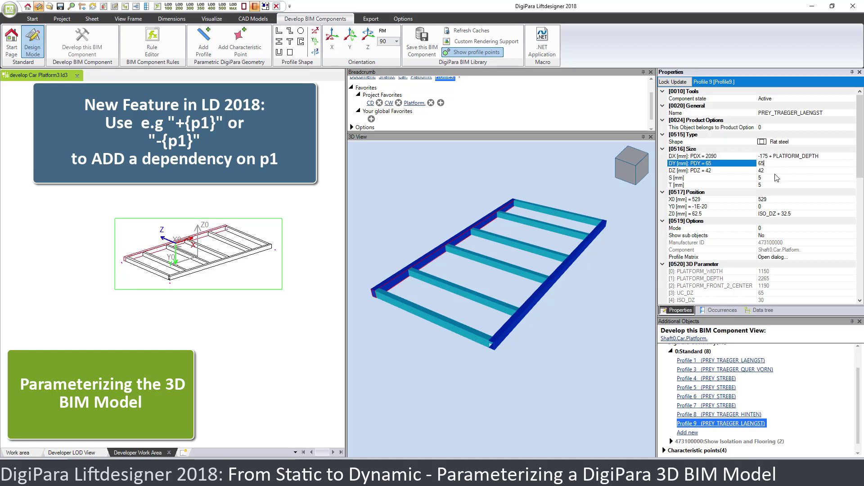
{"action": "left_click", "coordinate": [561, 273]}
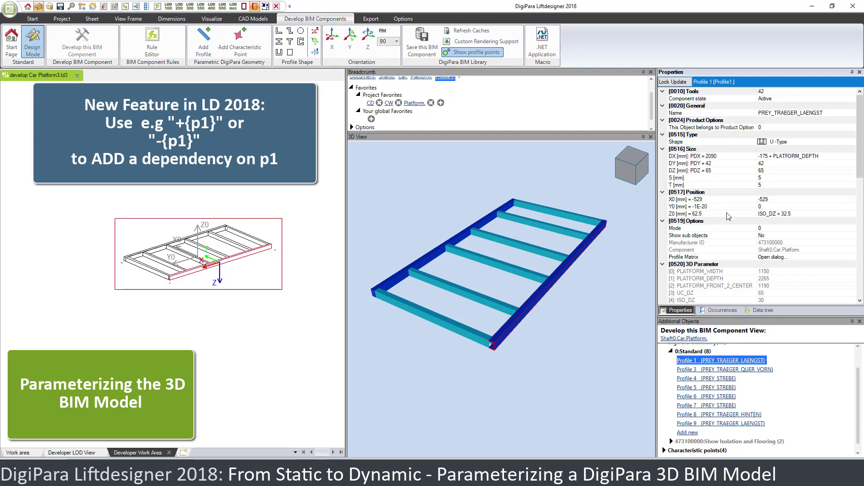
Make the right beam's X0 position 46 - 0.5*PLATFORM_WIDTH, then begin editing the left beam's X0.
{"action": "left_click", "coordinate": [777, 198]}
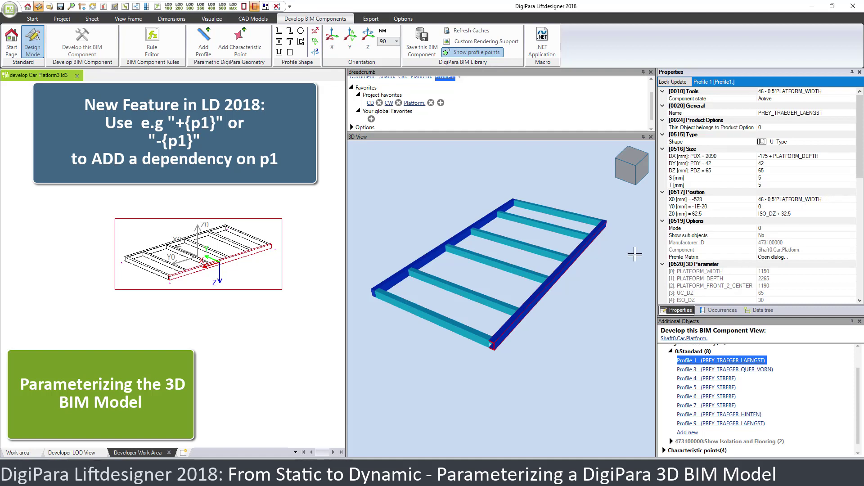
{"action": "left_click", "coordinate": [431, 253]}
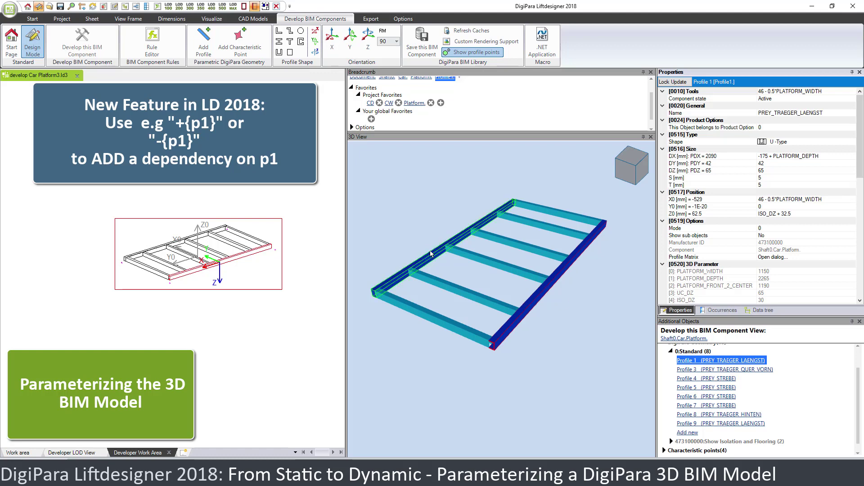
{"action": "left_click", "coordinate": [790, 199]}
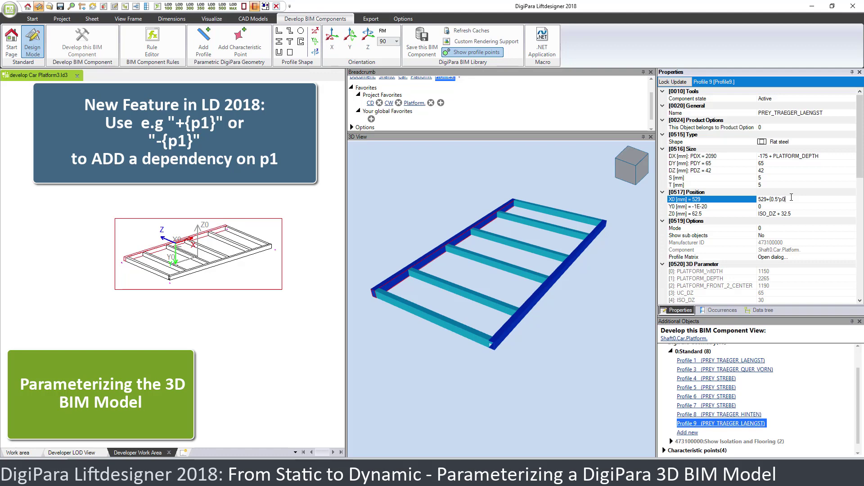
Commit the left beam's X0 as 529+{0.5*p0}, i.e. -46 + 0.5*PLATFORM_WIDTH.
{"action": "key", "text": "Return"}
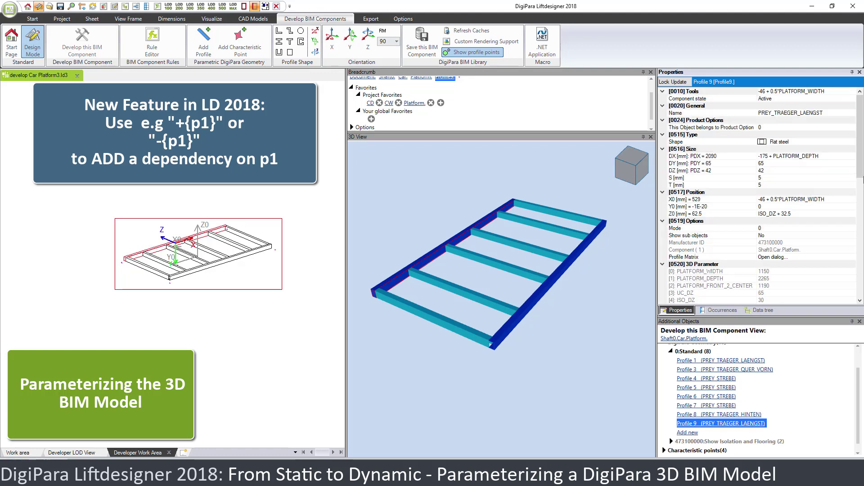
{"action": "scroll", "coordinate": [654, 113], "scroll_direction": "up", "scroll_amount": 1}
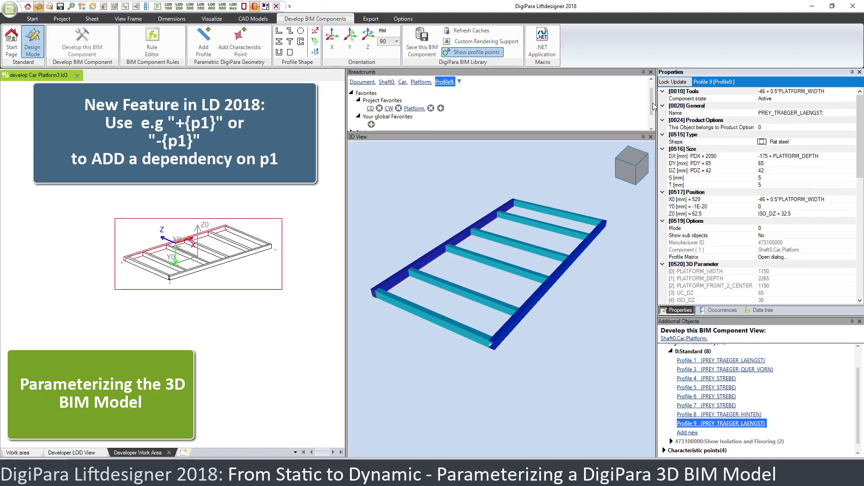
Set car width CW to 1400.
{"action": "left_click", "coordinate": [389, 108]}
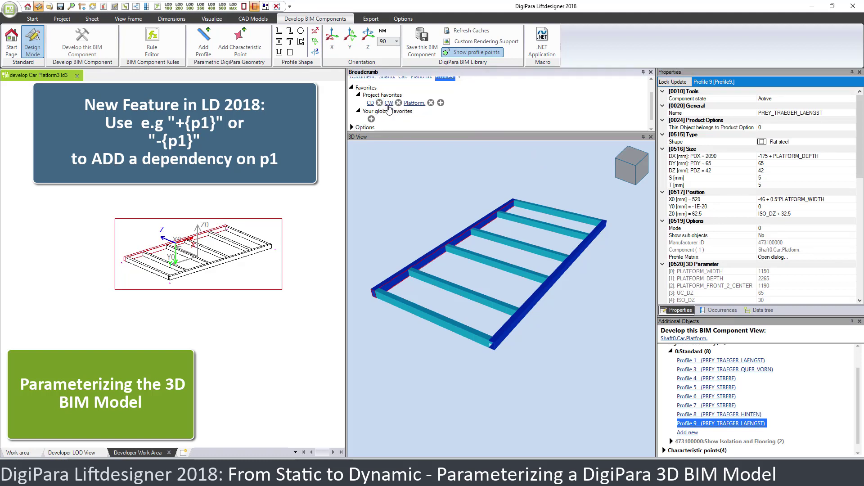
{"action": "left_click", "coordinate": [774, 98]}
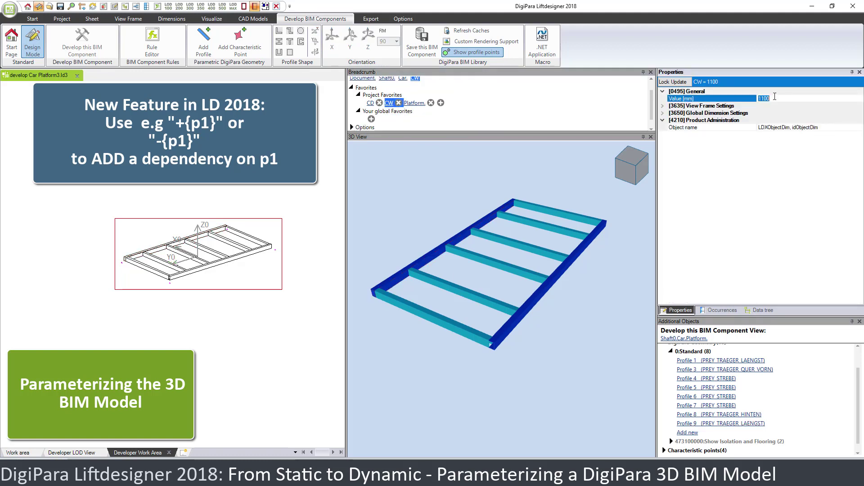
{"action": "type", "text": "1400"}
{"action": "key", "text": "Return"}
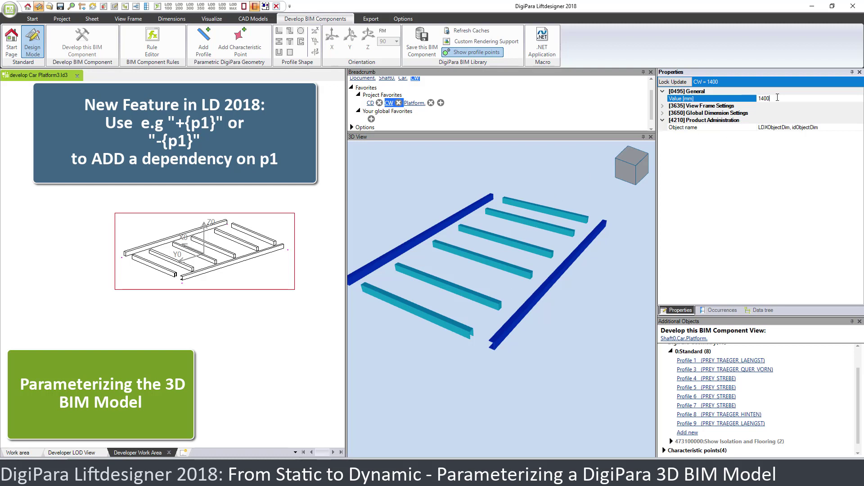
Set car depth CD to 3000 and inspect the resized frame.
{"action": "left_click", "coordinate": [370, 103]}
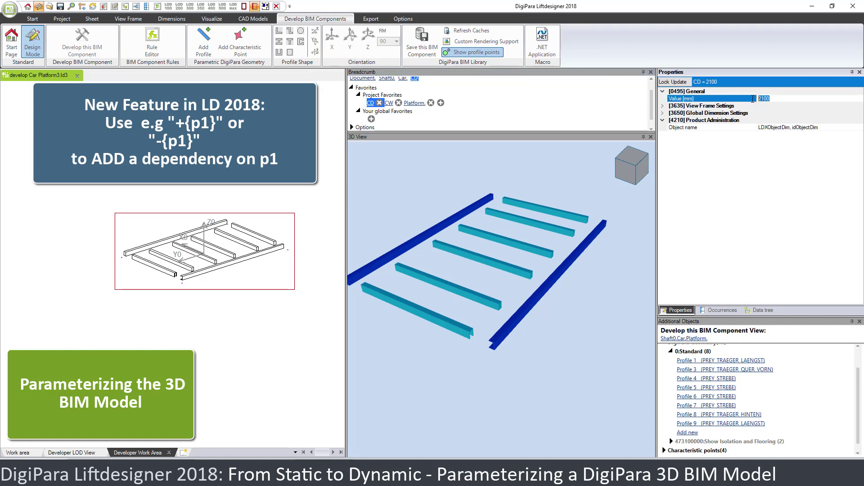
{"action": "type", "text": "3000"}
{"action": "key", "text": "Return"}
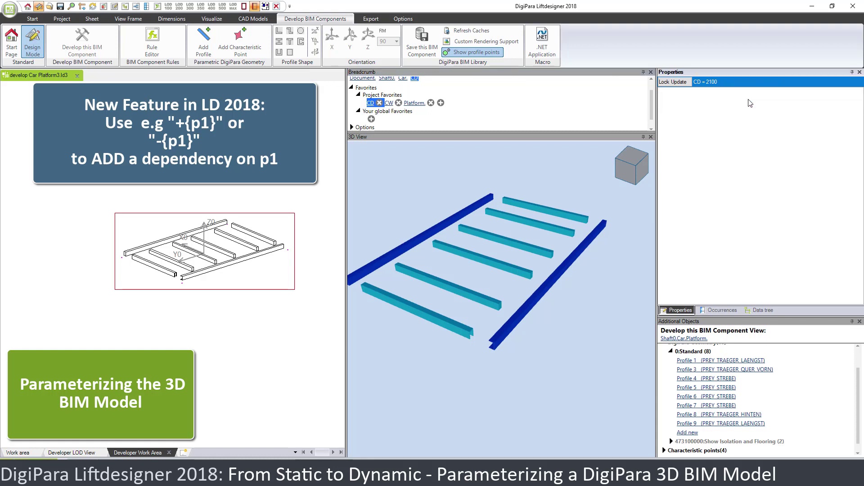
{"action": "middle_click_drag", "start_coordinate": [575, 249], "coordinate": [563, 307]}
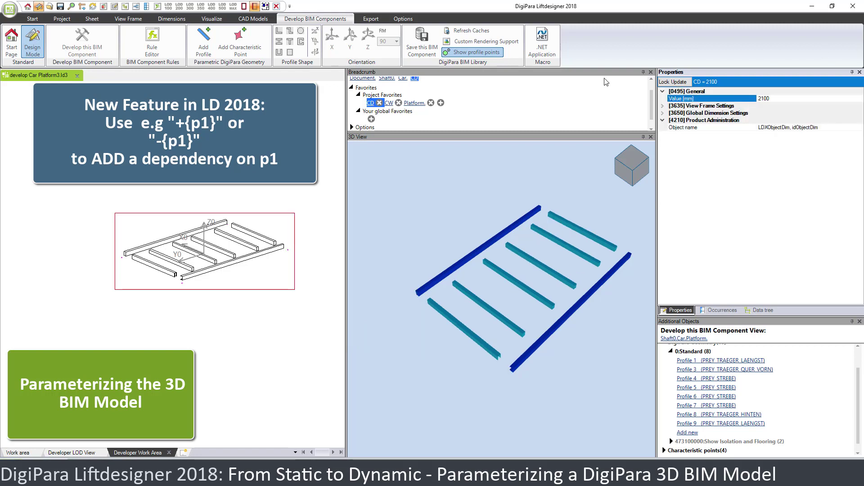
Return car width CW to 1100 and reposition the view on the platform.
{"action": "left_click", "coordinate": [389, 103]}
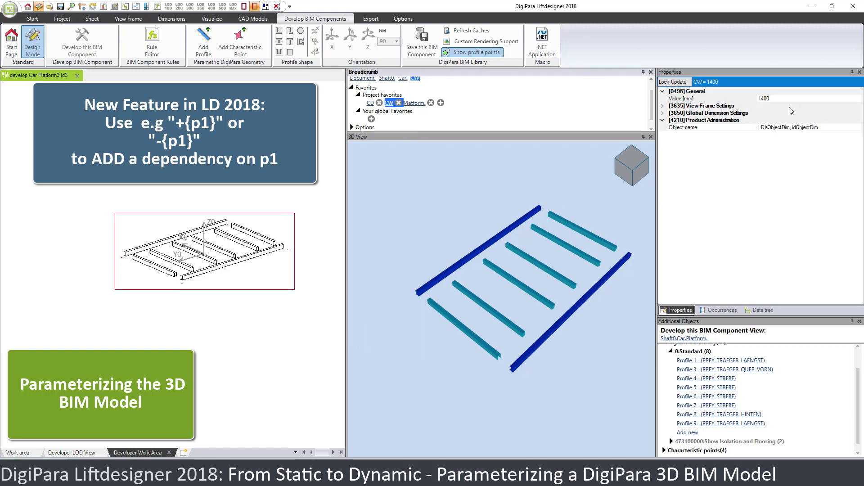
{"action": "left_click", "coordinate": [727, 98]}
{"action": "type", "text": "110"}
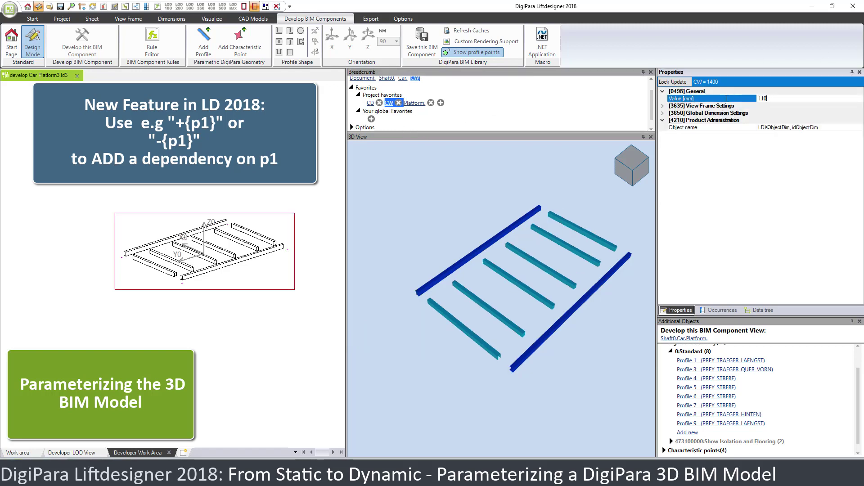
{"action": "key", "text": "Return"}
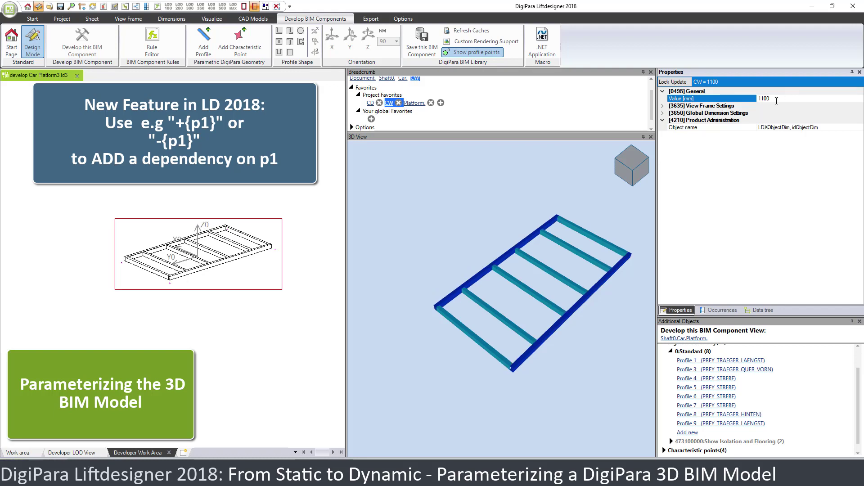
{"action": "middle_click_drag", "start_coordinate": [537, 310], "coordinate": [542, 295]}
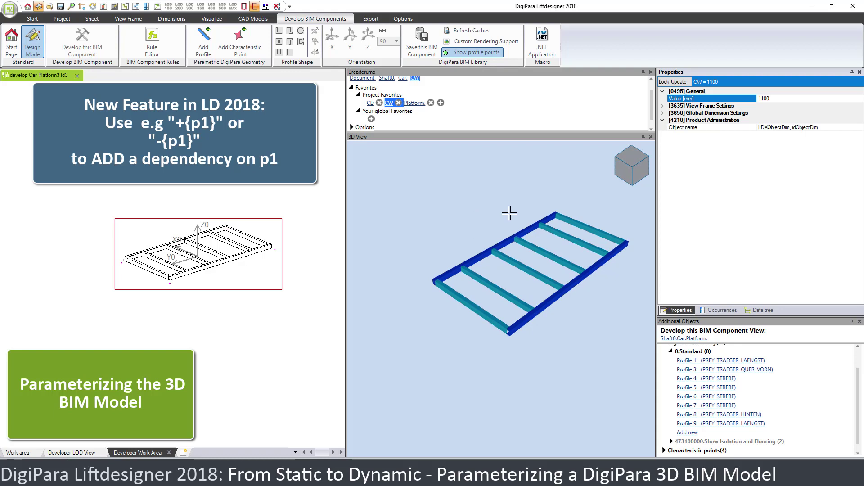
{"action": "middle_click_drag", "start_coordinate": [576, 240], "coordinate": [533, 313]}
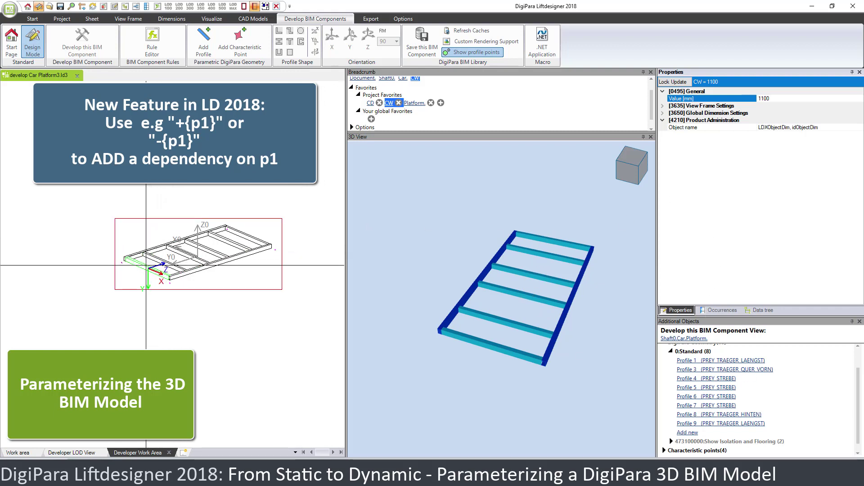
Select the six cross struts, including Profiles 4, 7 and 8.
{"action": "left_click", "coordinate": [193, 252]}
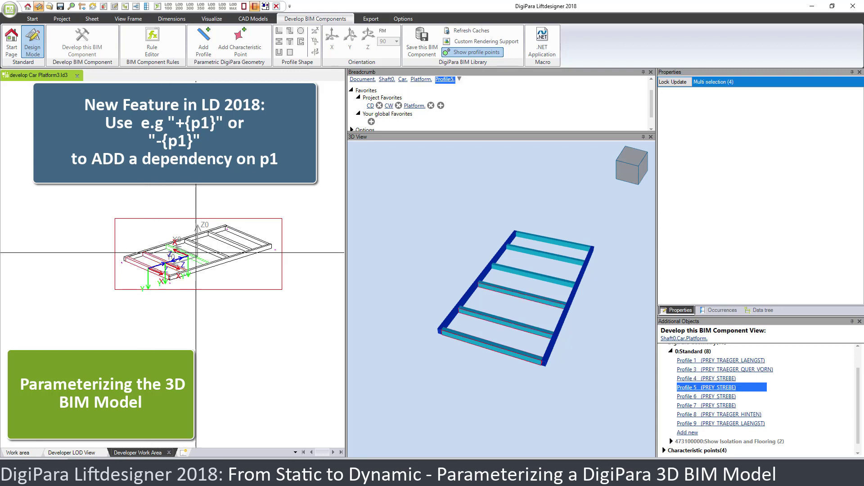
{"action": "left_click", "coordinate": [231, 240]}
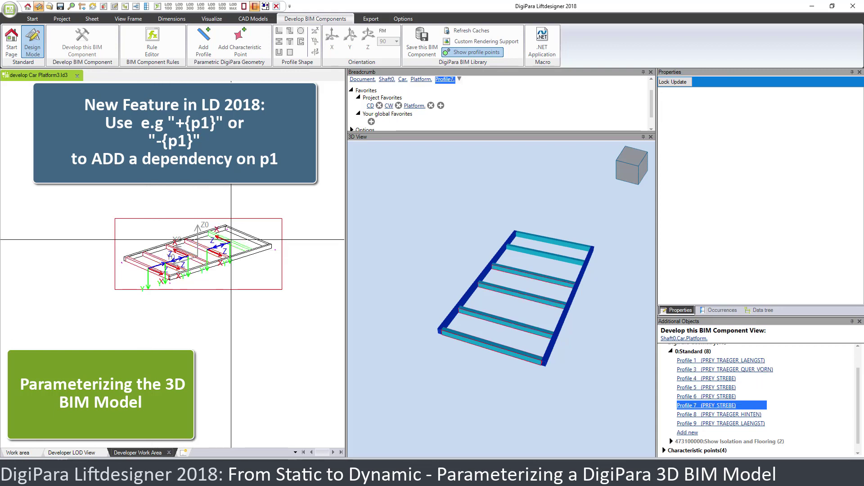
{"action": "left_click", "coordinate": [254, 236]}
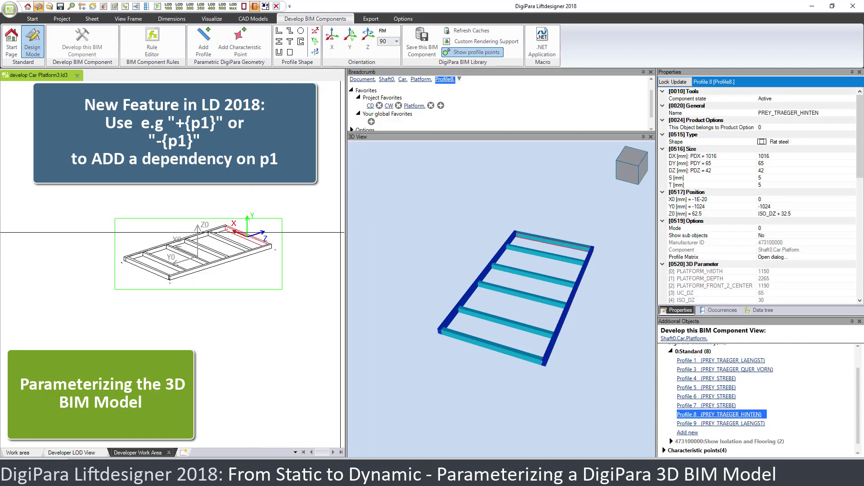
{"action": "left_click", "coordinate": [198, 257], "text": "ctrl"}
{"action": "left_click", "coordinate": [177, 265], "text": "ctrl"}
{"action": "left_click", "coordinate": [152, 271], "text": "ctrl"}
{"action": "left_click", "coordinate": [151, 271], "text": "ctrl"}
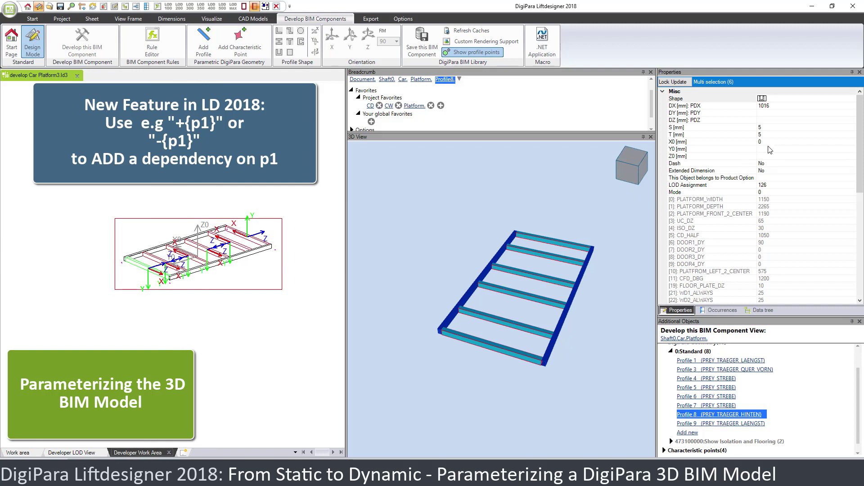
Set the struts' DX length to -134 + PLATFORM_WIDTH and bring up car width CW.
{"action": "left_click", "coordinate": [780, 105]}
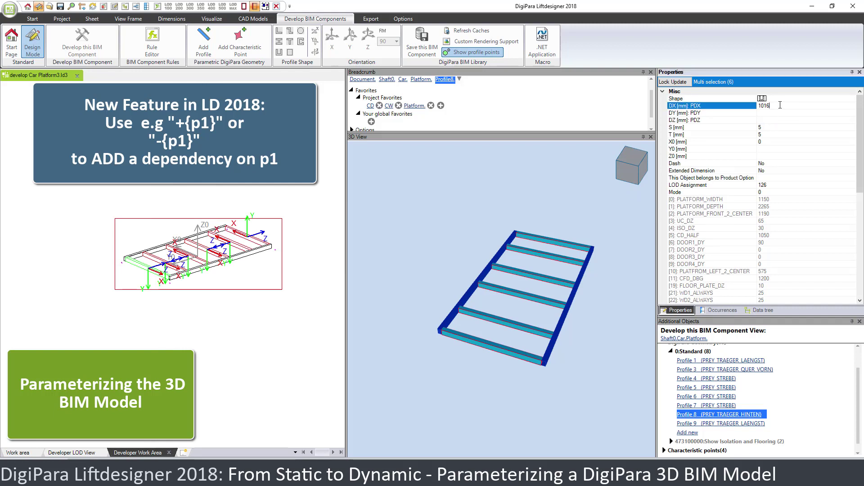
{"action": "type", "text": "+"}
{"action": "key", "text": "Return"}
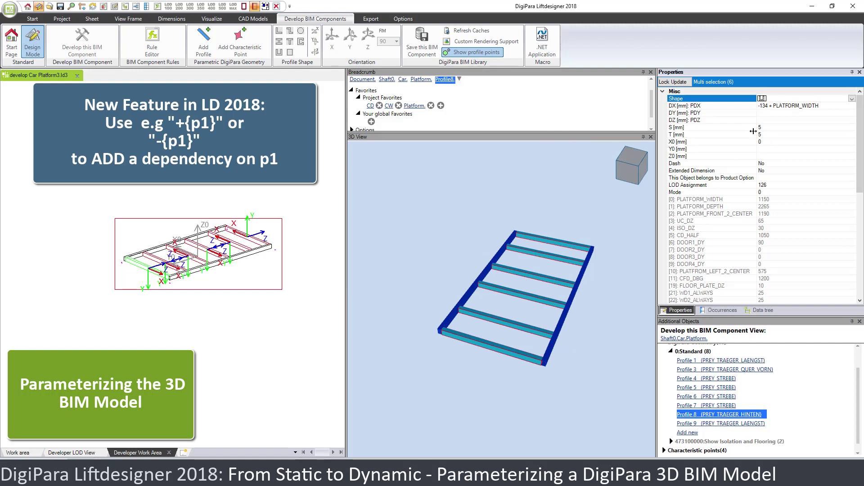
{"action": "left_click", "coordinate": [388, 113]}
{"action": "left_click", "coordinate": [389, 103]}
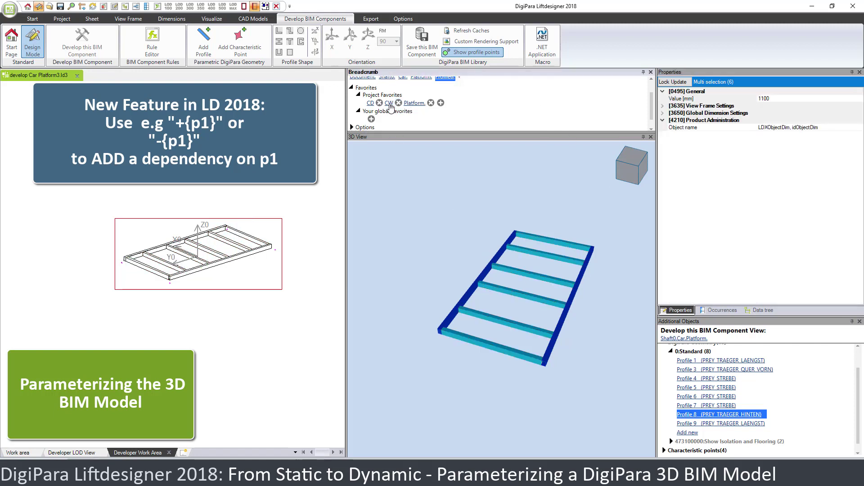
{"action": "left_click", "coordinate": [781, 103]}
{"action": "left_click_drag", "start_coordinate": [781, 103], "coordinate": [740, 99]}
{"action": "type", "text": "14"}
{"action": "key", "text": "Return"}
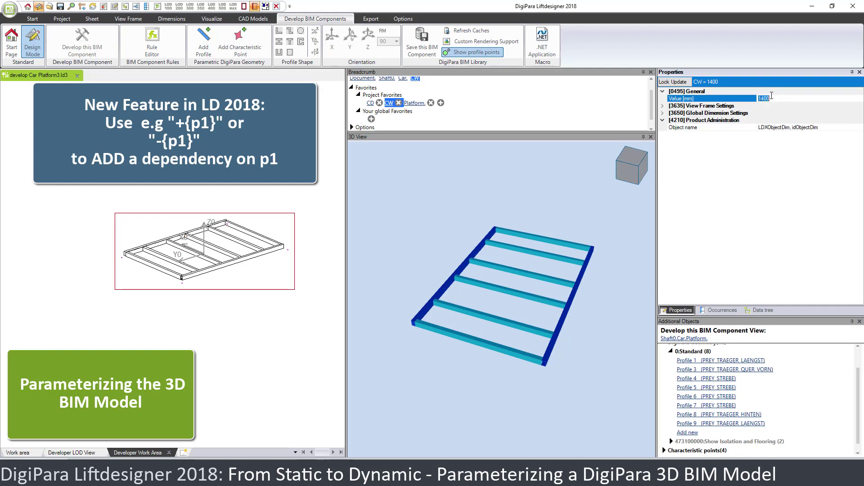
{"action": "left_click_drag", "start_coordinate": [777, 100], "coordinate": [738, 98]}
{"action": "type", "text": "11"}
{"action": "key", "text": "Return"}
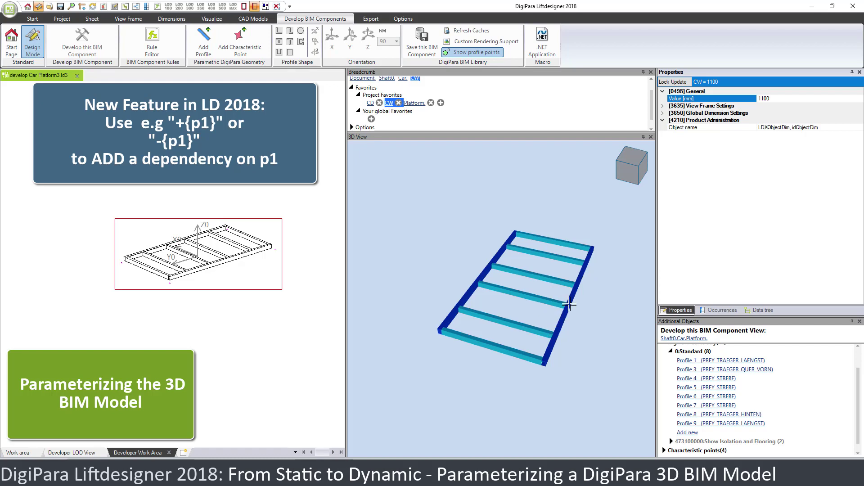
{"action": "middle_click_drag", "start_coordinate": [555, 316], "coordinate": [550, 333]}
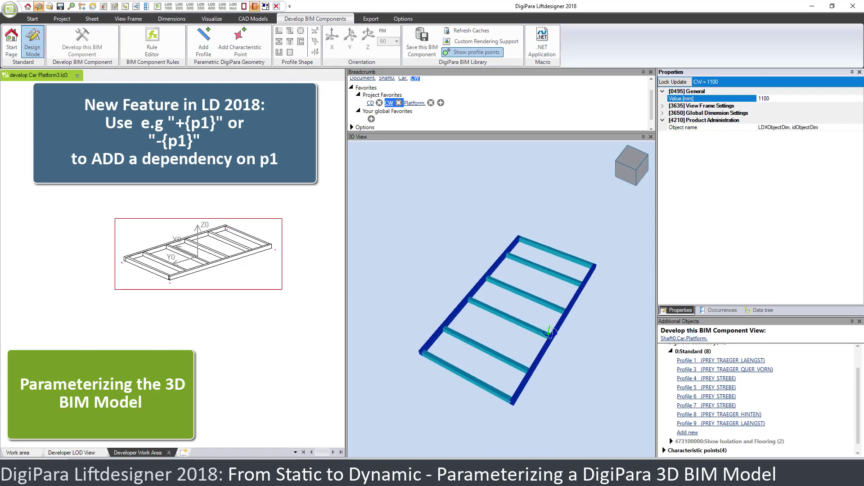
{"action": "scroll", "coordinate": [180, 269], "scroll_direction": "up", "scroll_amount": 4}
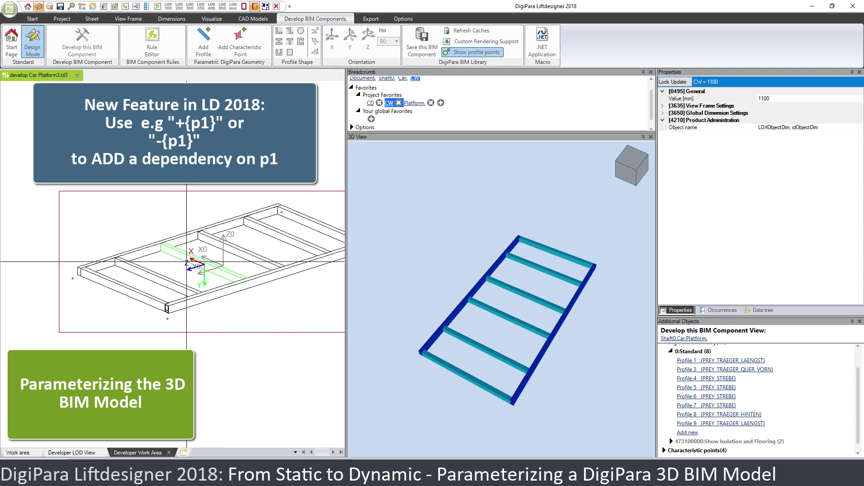
Set strut Profile 4's Y0 to 670.5+(0.3*p1).
{"action": "left_click", "coordinate": [179, 282]}
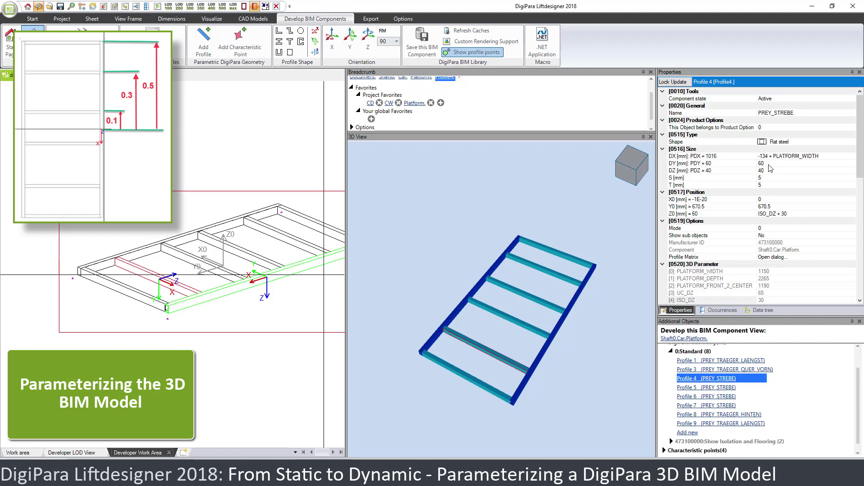
{"action": "left_click", "coordinate": [781, 206]}
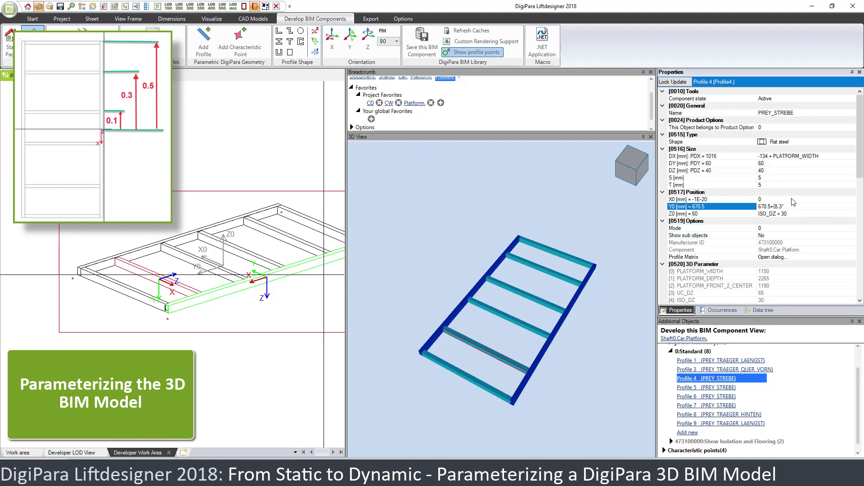
{"action": "key", "text": "BackSpace"}
{"action": "key", "text": "BackSpace"}
{"action": "key", "text": "Return"}
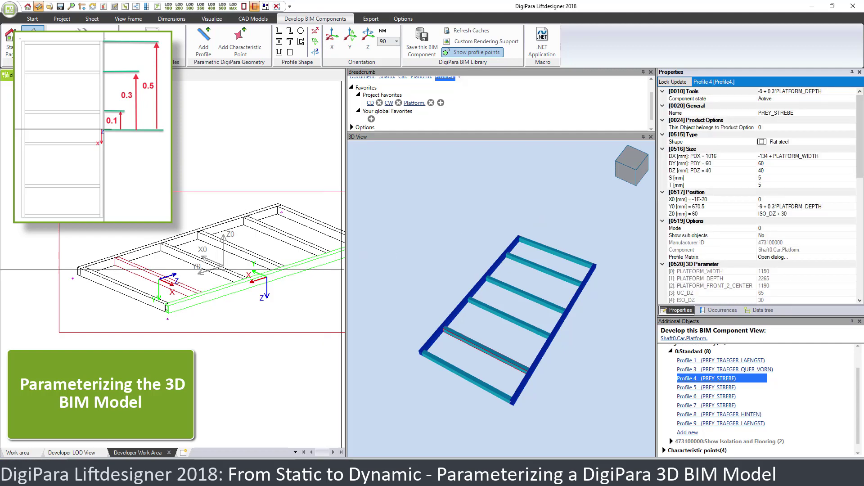
Set strut Profile 6's Y0 to -670.5-(0.3*p1), then select Profile 3 to review.
{"action": "left_click", "coordinate": [516, 266]}
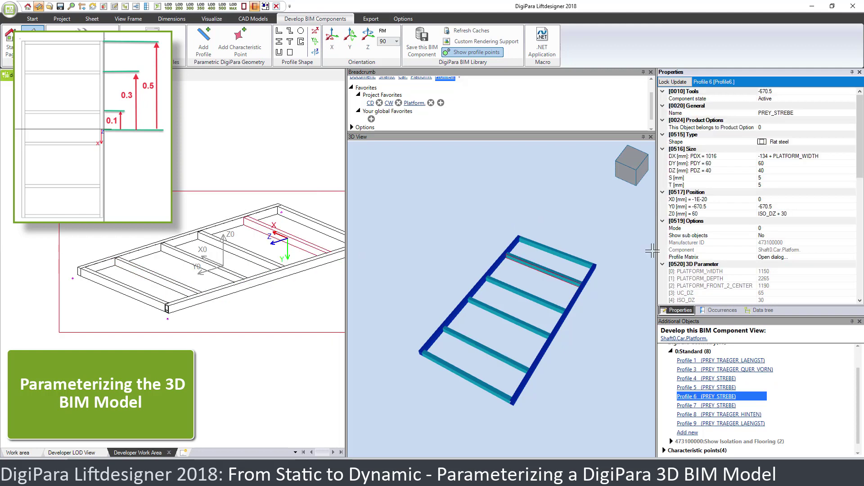
{"action": "left_click", "coordinate": [788, 207]}
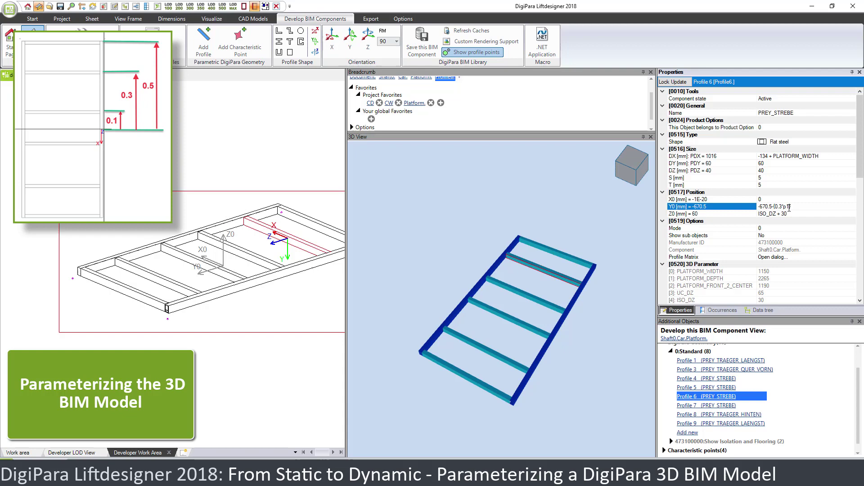
{"action": "key", "text": "Return"}
{"action": "left_click", "coordinate": [724, 370]}
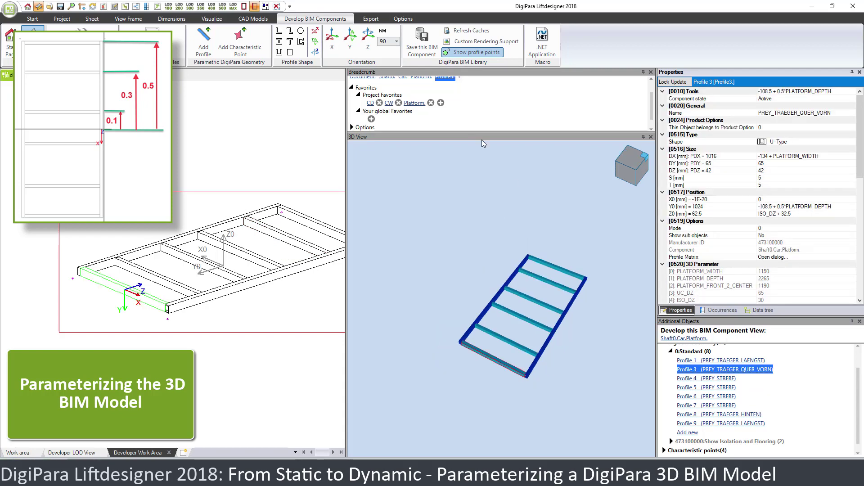
Try a 3000 mm car depth (CD) to see the platform frame lengthen, then undo to 2100.
{"action": "left_click", "coordinate": [370, 103]}
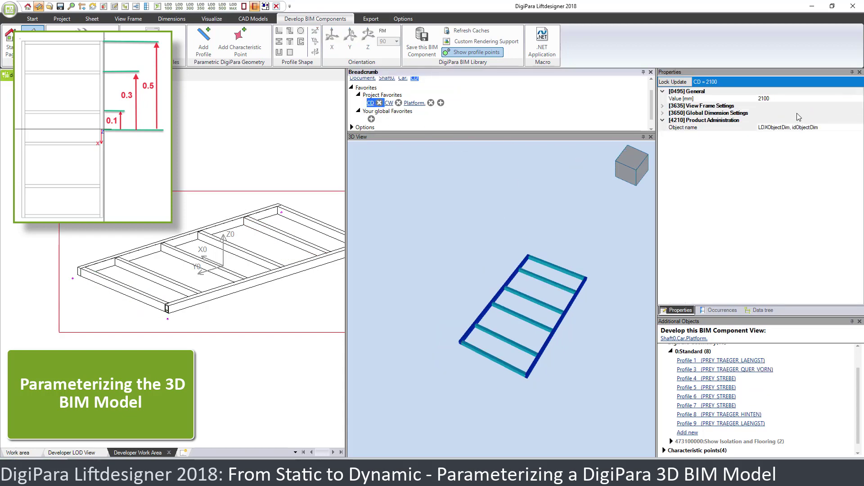
{"action": "left_click", "coordinate": [783, 98]}
{"action": "type", "text": "300"}
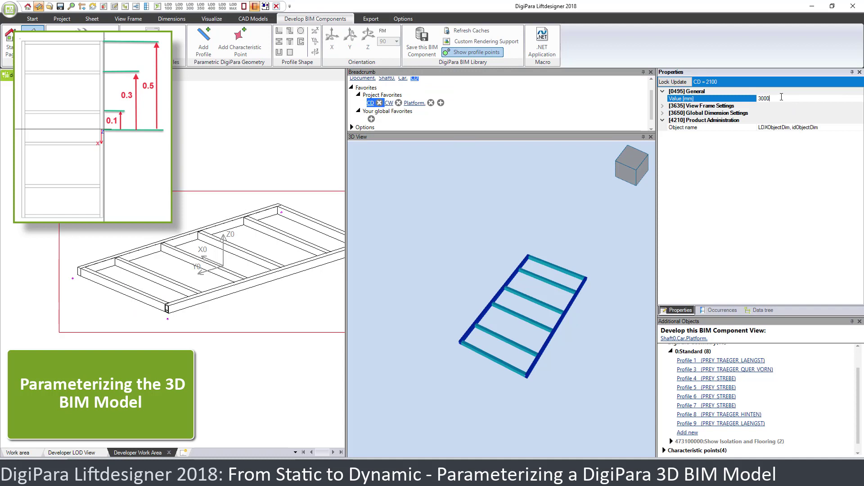
{"action": "type", "text": "0"}
{"action": "key", "text": "Return"}
{"action": "mouse_move", "coordinate": [586, 338]}
{"action": "left_mouse_down"}
{"action": "mouse_move", "coordinate": [576, 333]}
{"action": "mouse_move", "coordinate": [579, 321]}
{"action": "left_mouse_up"}
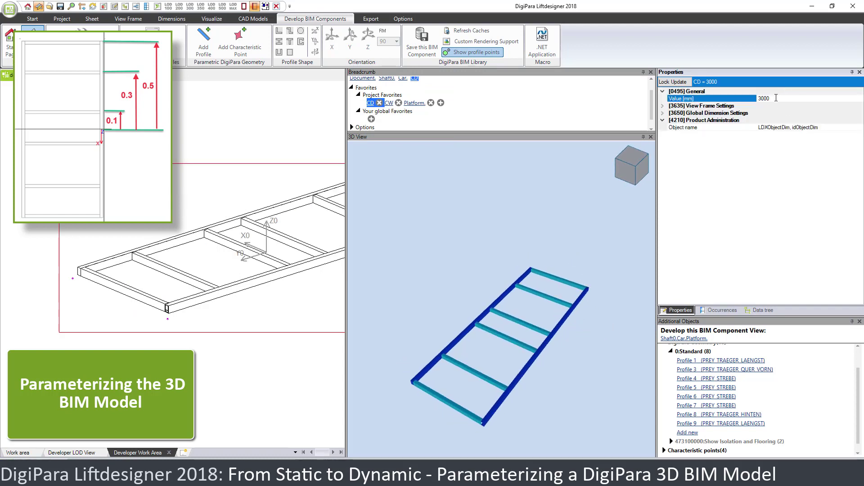
{"action": "left_click", "coordinate": [736, 96]}
{"action": "key", "text": "ctrl+z"}
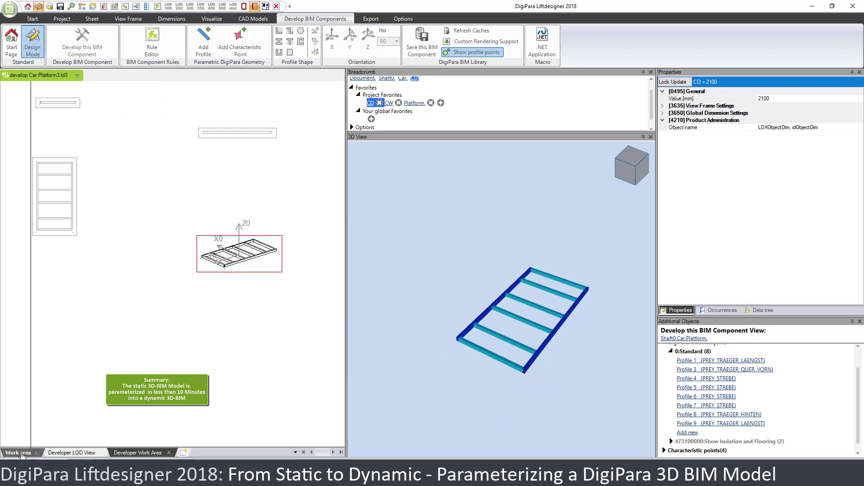
In the full Work area, select the car platform and enable its Show Isolation and Flooring option.
{"action": "left_click", "coordinate": [19, 452]}
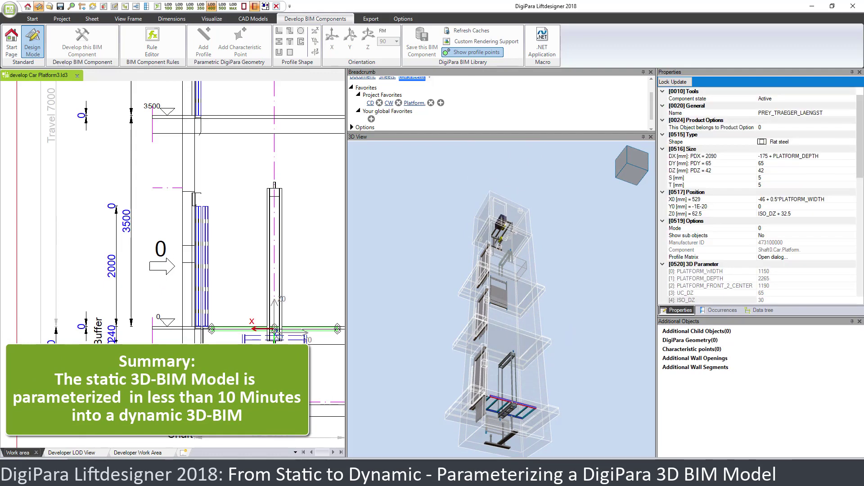
{"action": "left_click", "coordinate": [712, 149]}
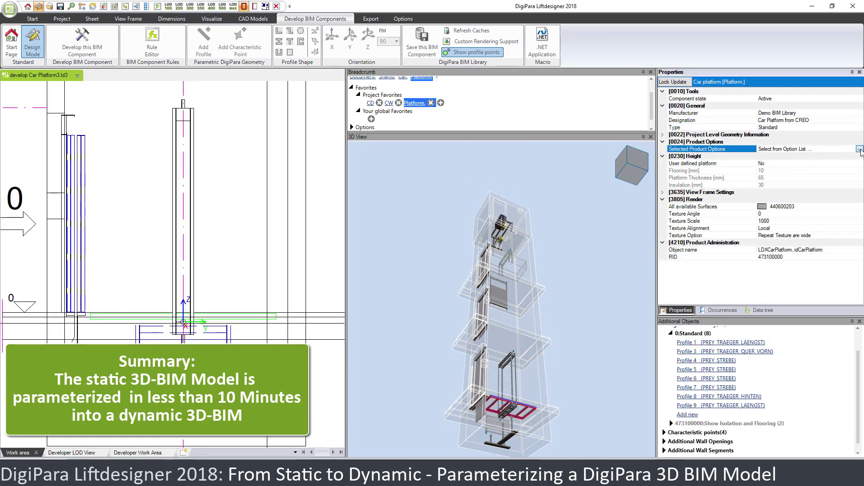
{"action": "left_click", "coordinate": [860, 149]}
{"action": "left_click", "coordinate": [795, 157]}
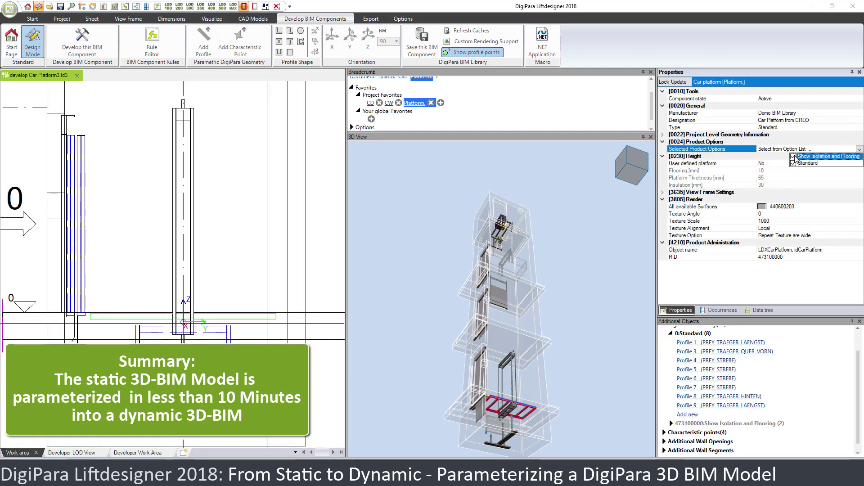
{"action": "left_click", "coordinate": [814, 137]}
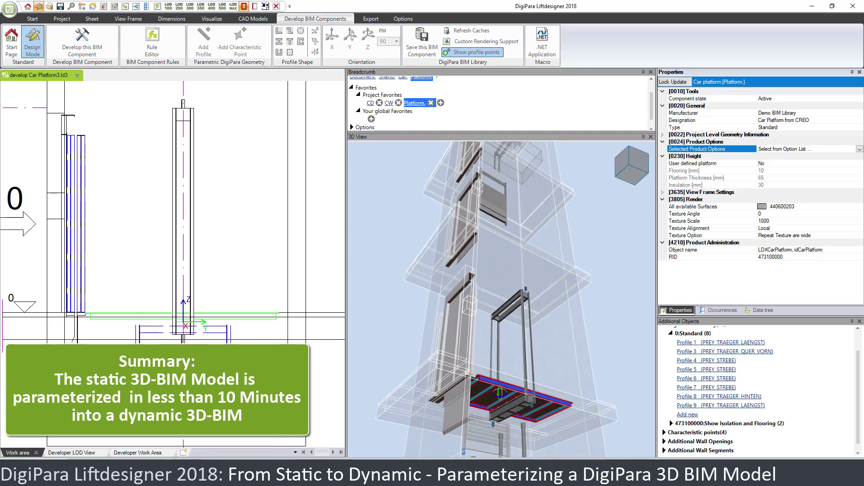
Set the car width parameter CW to 1600 mm.
{"action": "left_click", "coordinate": [389, 102]}
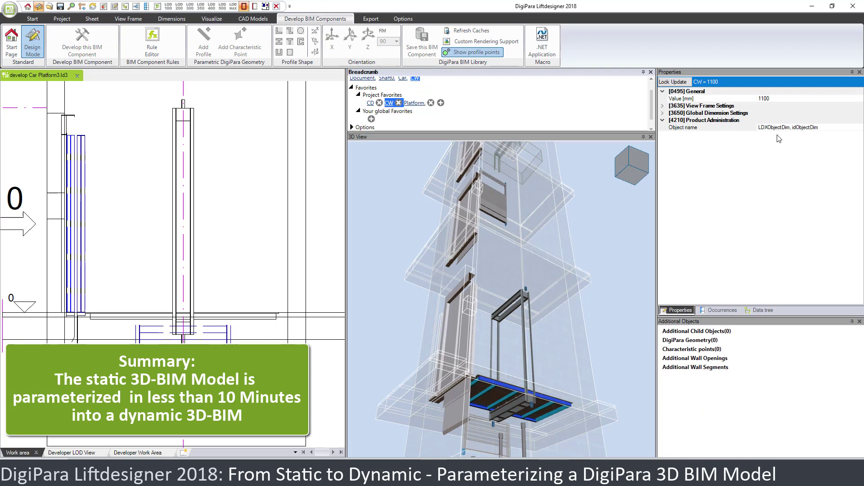
{"action": "left_click", "coordinate": [775, 99]}
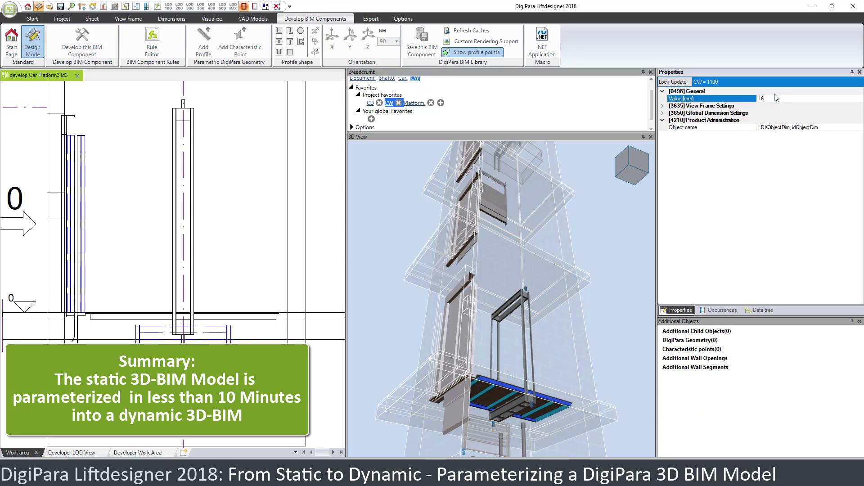
{"action": "key", "text": "Return"}
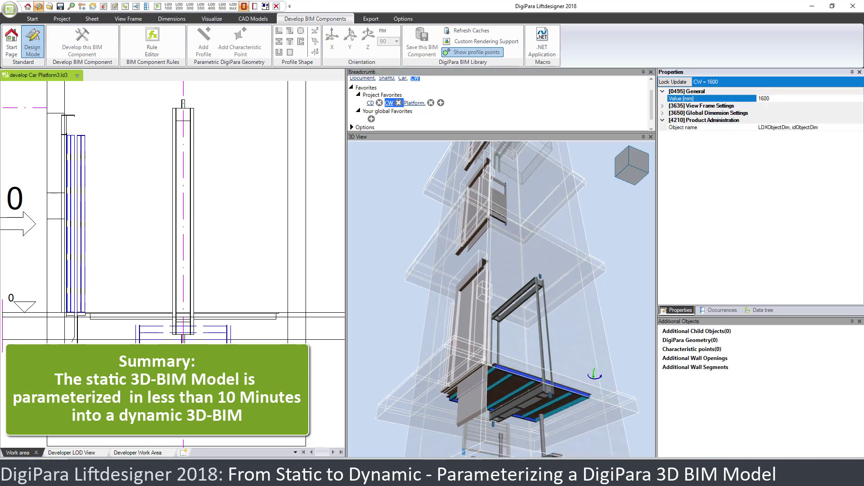
Set the car depth parameter CD to 1800 mm.
{"action": "left_click", "coordinate": [371, 103]}
{"action": "left_click", "coordinate": [774, 99]}
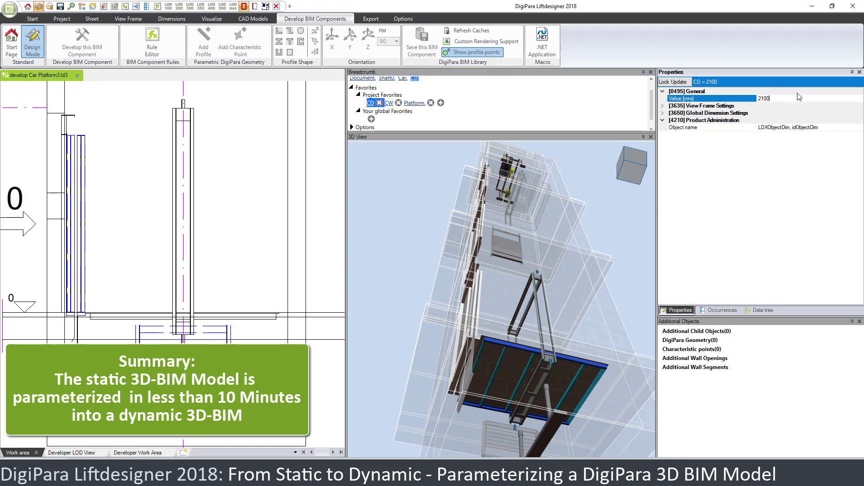
{"action": "double_click", "coordinate": [776, 99]}
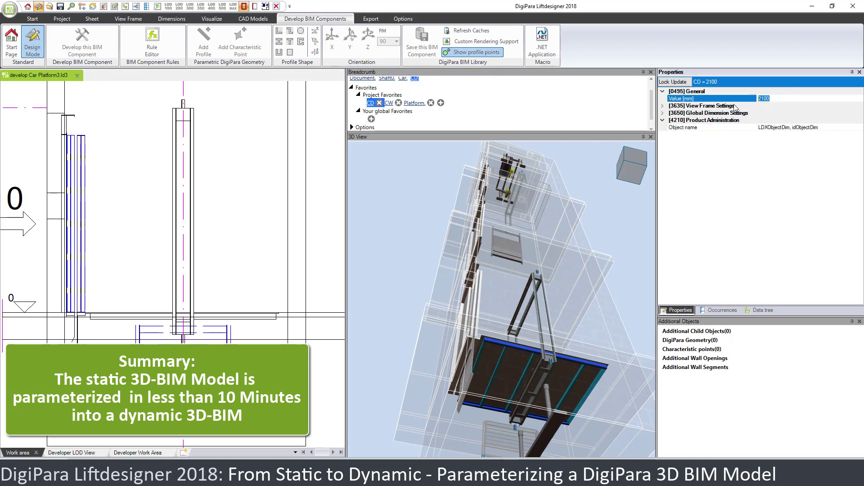
{"action": "type", "text": "1800"}
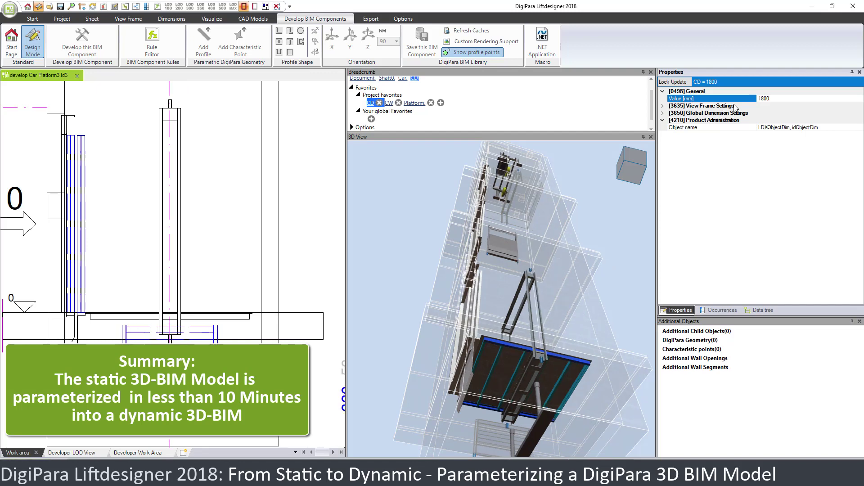